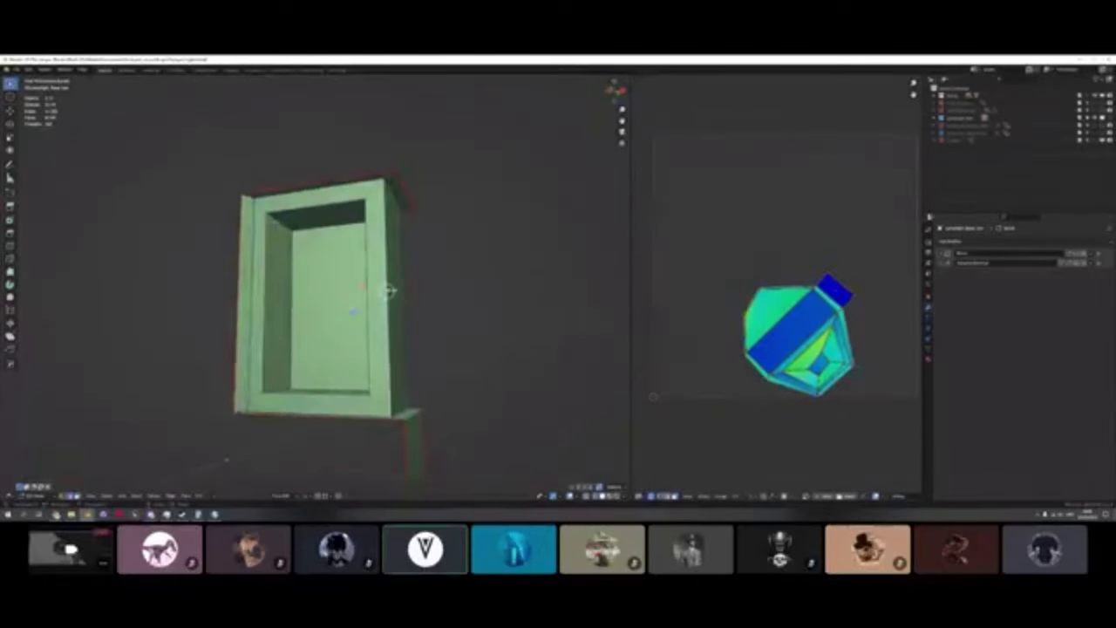
Mark the edge loop around the cabinet's recessed opening as a seam so the recess unwraps as its own UV island.
middle_drag(429, 296, 332, 309)
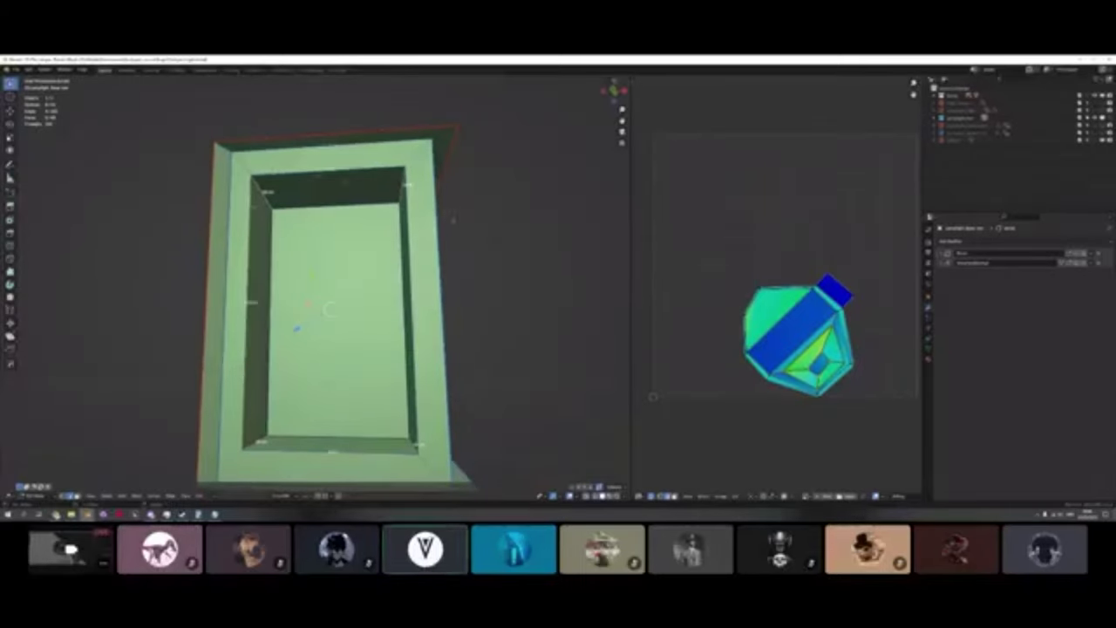
key(F3)
key(Return)
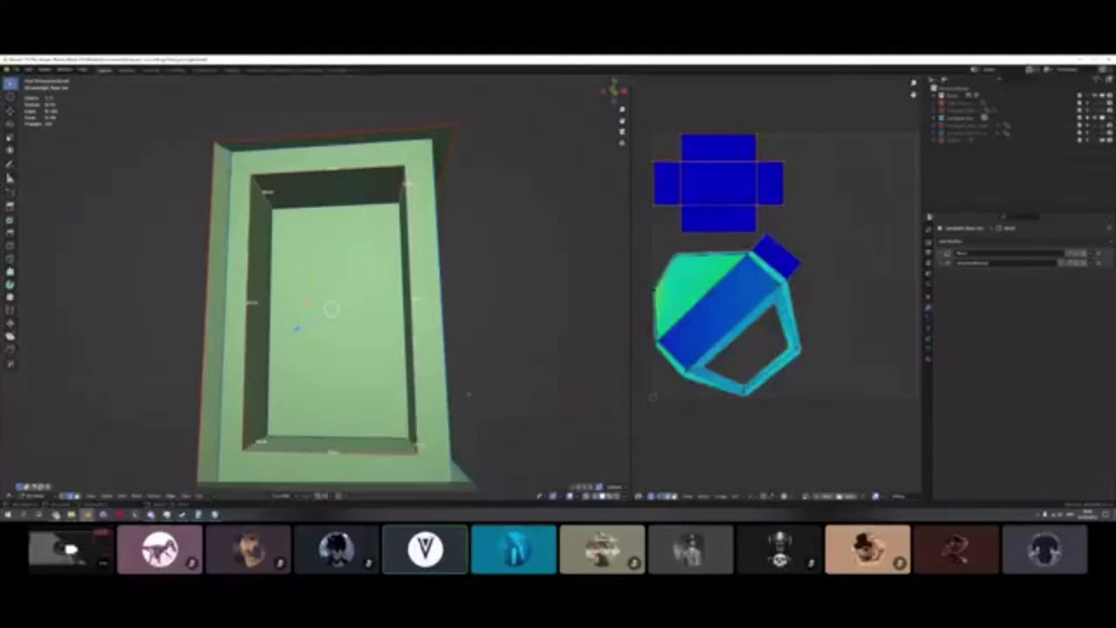
Try moving the recess's UV island and one of its corner points.
key(l)
key(g)
right_click(812, 130)
middle_drag(756, 162, 869, 261)
scroll(772, 170, up, 2)
scroll(869, 260, up, 2)
scroll(869, 260, down, 3)
key(1)
click(705, 216)
key(g)
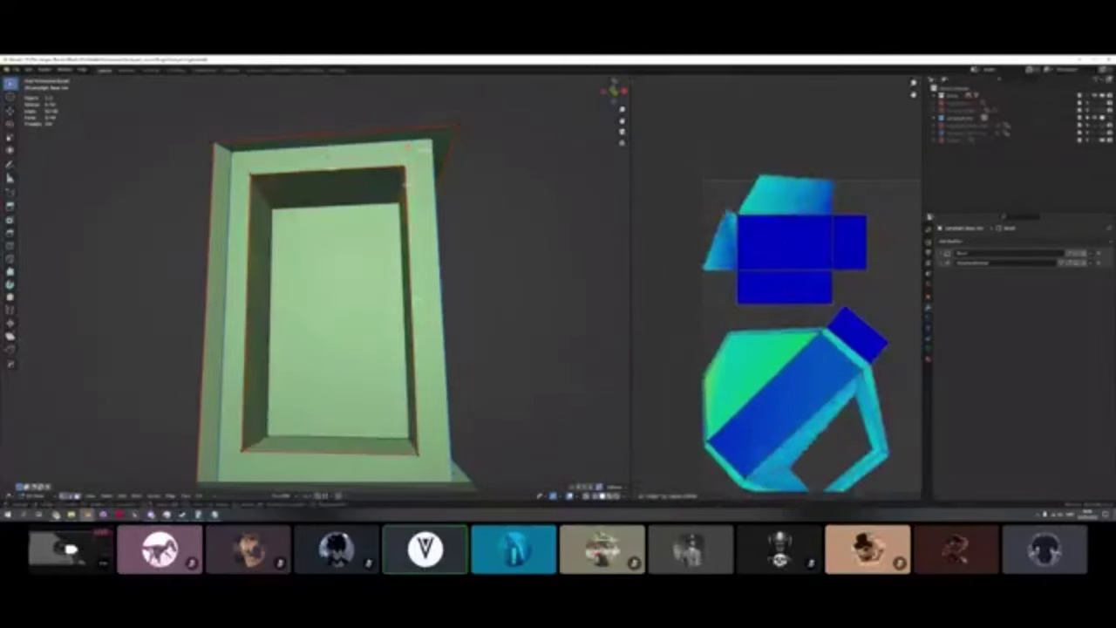
right_click(762, 247)
middle_drag(764, 247, 764, 234)
middle_drag(383, 134, 384, 141)
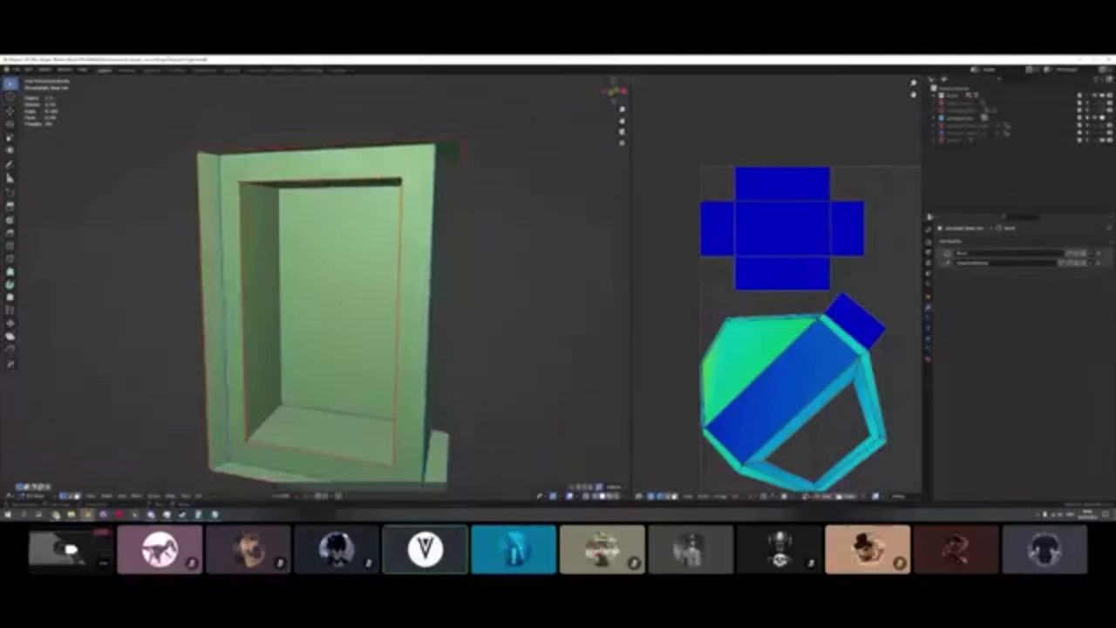
key(l)
click(428, 323)
middle_drag(428, 323, 398, 300)
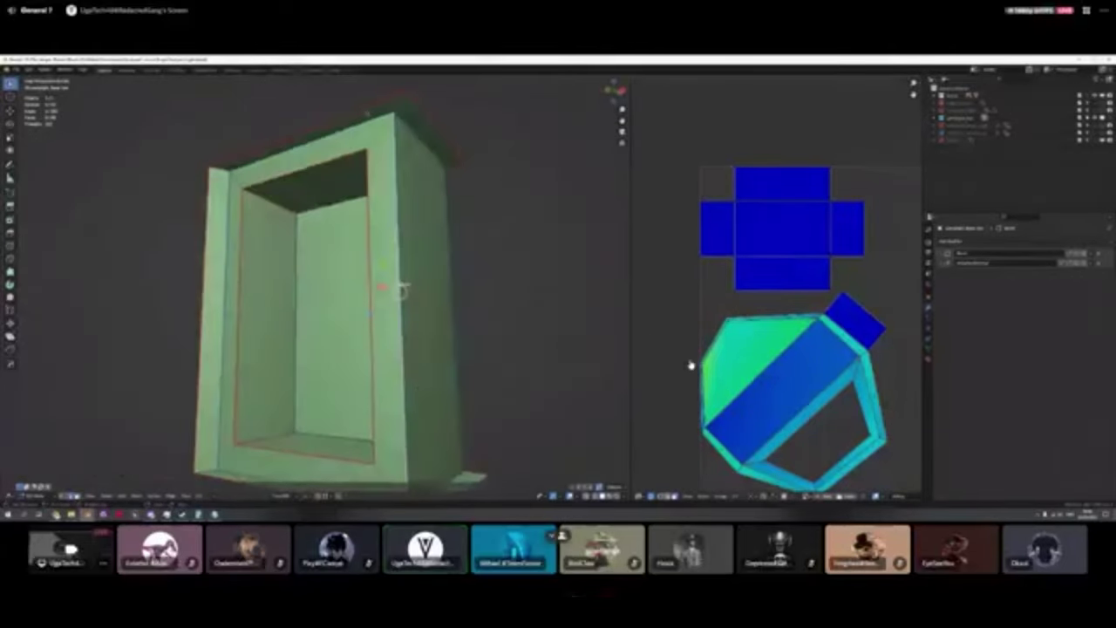
click(301, 161)
middle_drag(301, 161, 228, 166)
middle_drag(396, 122, 427, 152)
key(l)
key(ctrl+z)
Mark a seam along the edge path where the cabinet body meets its lower base.
alt+click(276, 254)
middle_drag(275, 255, 225, 258)
middle_drag(314, 284, 206, 266)
scroll(314, 283, down, 1)
scroll(314, 283, down, 3)
ctrl+click(348, 222)
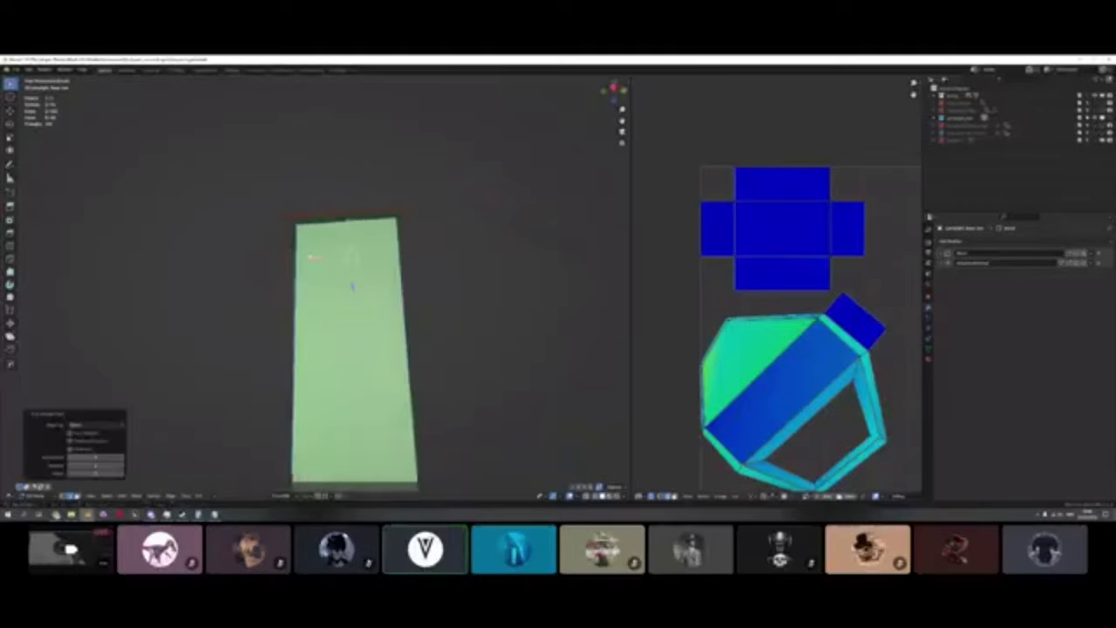
middle_drag(384, 249, 305, 253)
ctrl+click(366, 236)
middle_drag(480, 244, 373, 216)
ctrl+click(385, 223)
middle_drag(424, 322, 349, 310)
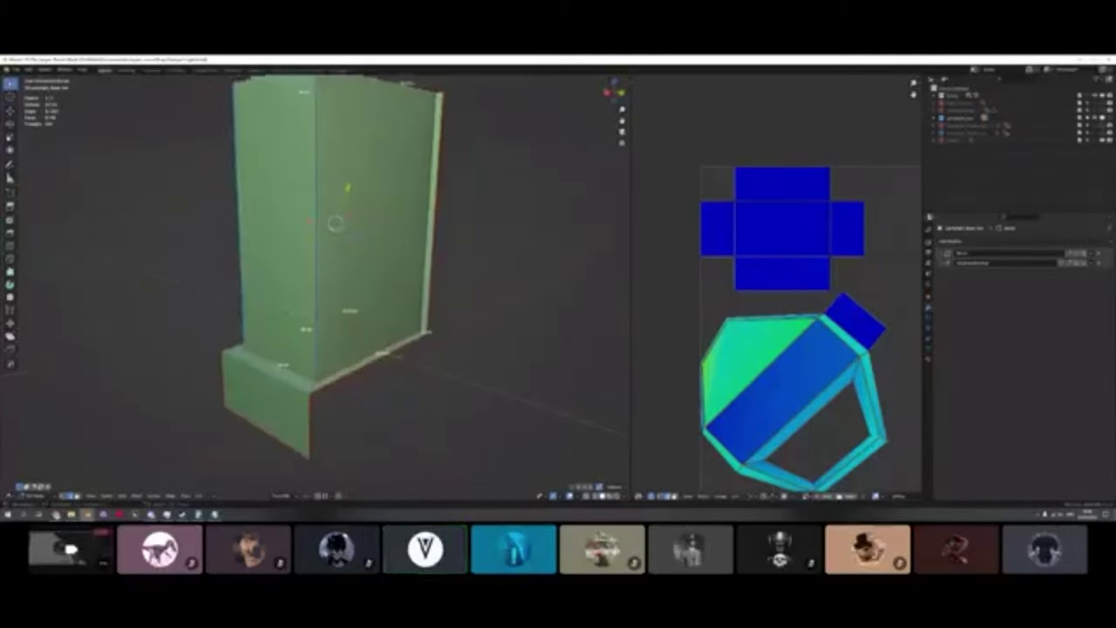
key(u)
key(u)
middle_drag(919, 359, 733, 275)
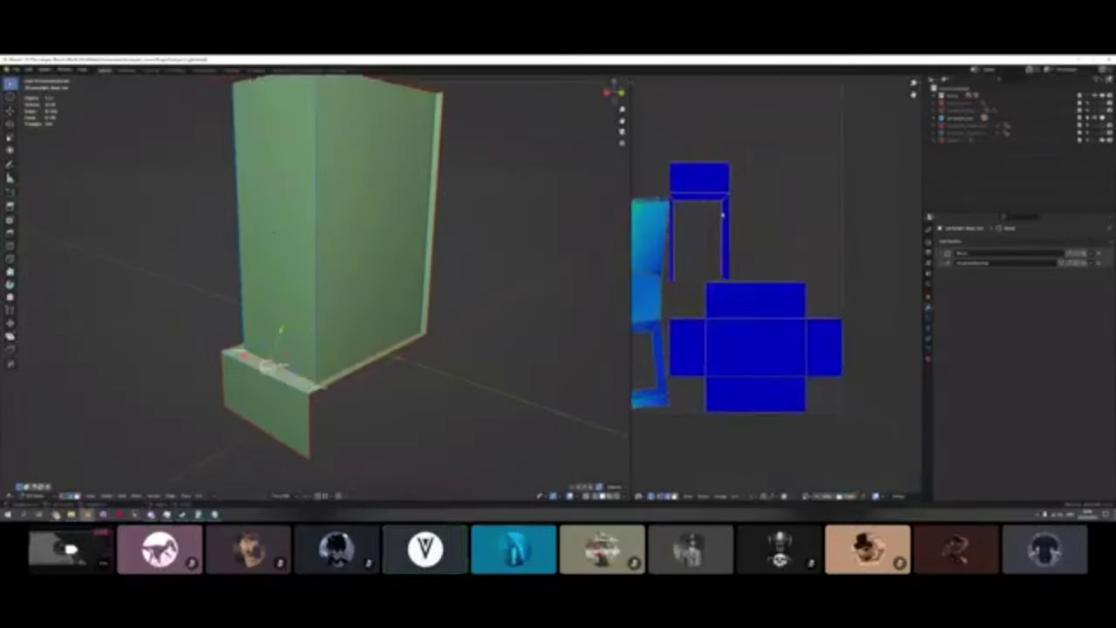
Select the lower base part and move its UV island away from the recess island.
key(l)
middle_drag(331, 279, 446, 281)
key(alt+z)
key(alt+z)
middle_drag(732, 221, 757, 214)
key(g)
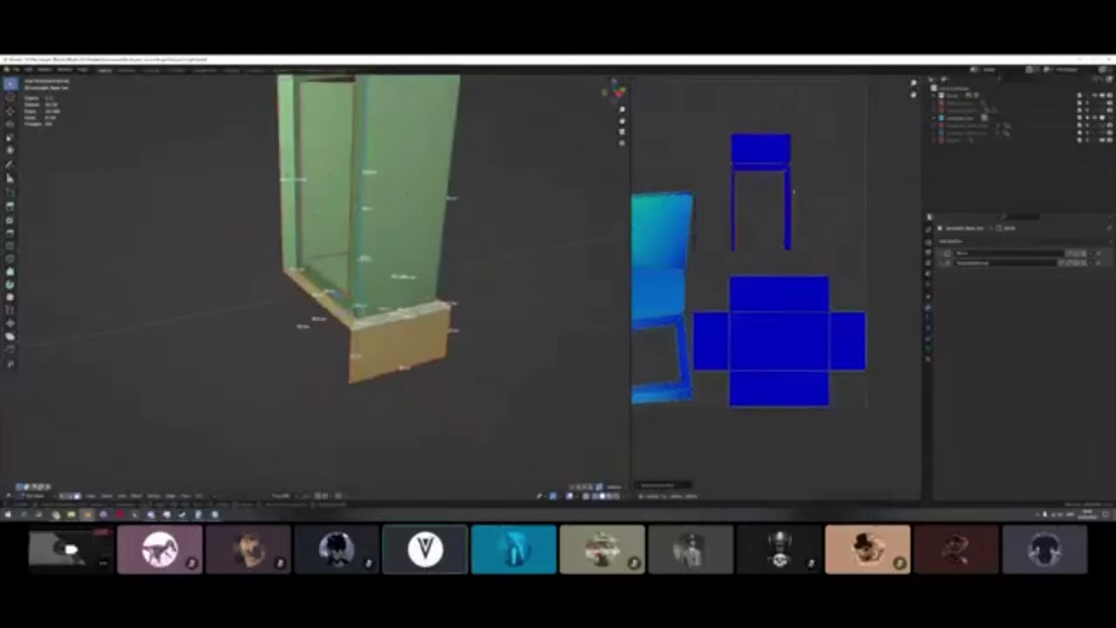
click(755, 214)
Check the cabinet body's linked faces and apply a seam to the edge at the upper corner of its frame.
middle_drag(409, 288, 475, 287)
click(410, 165)
key(l)
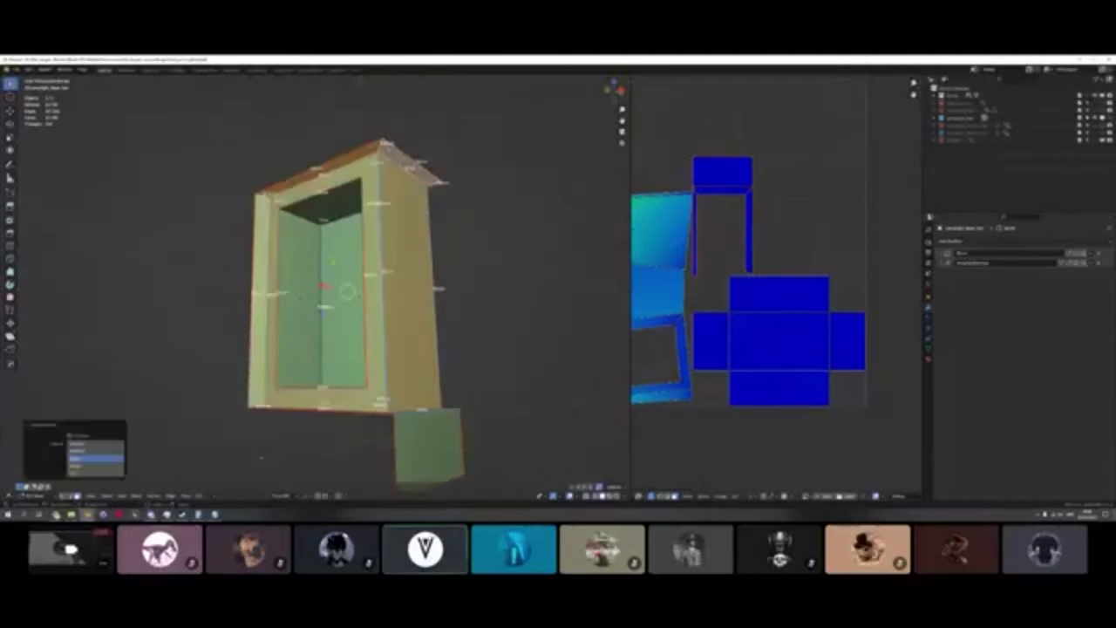
middle_drag(732, 288, 871, 266)
scroll(322, 270, up, 2)
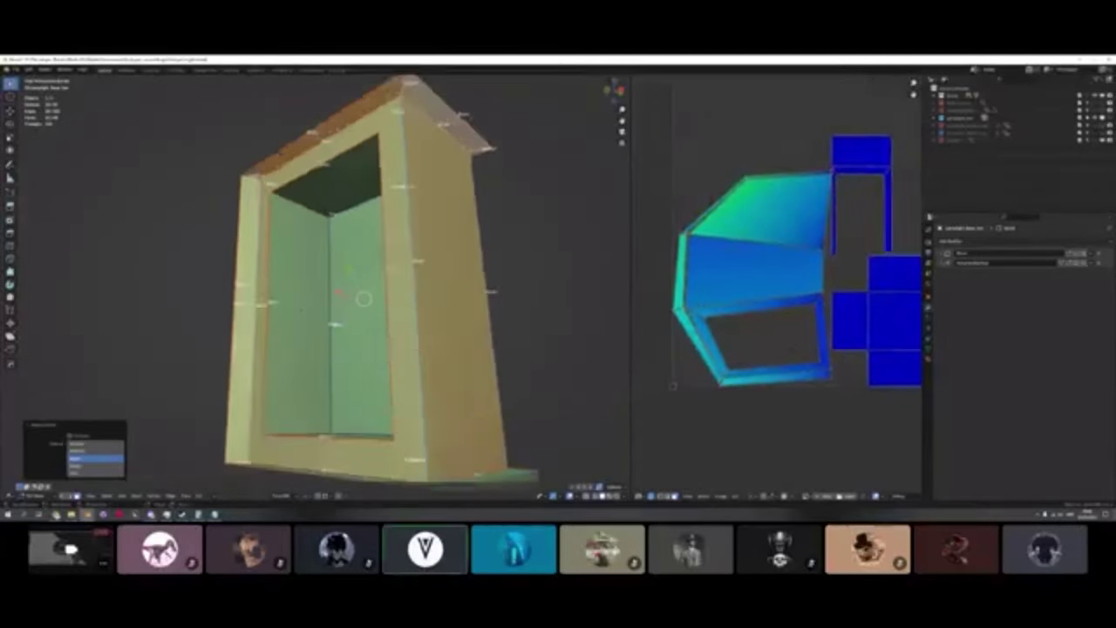
click(250, 174)
middle_drag(250, 174, 475, 192)
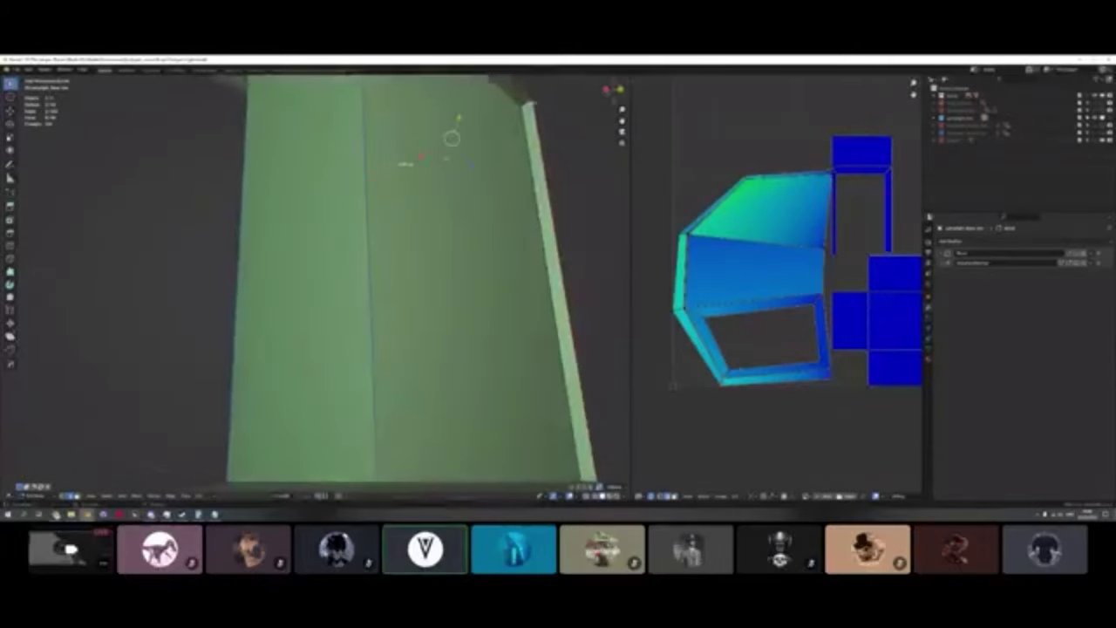
key(u)
click(529, 105)
scroll(883, 220, down, 2)
middle_drag(883, 220, 832, 231)
scroll(366, 262, down, 3)
middle_drag(366, 262, 515, 261)
key(a)
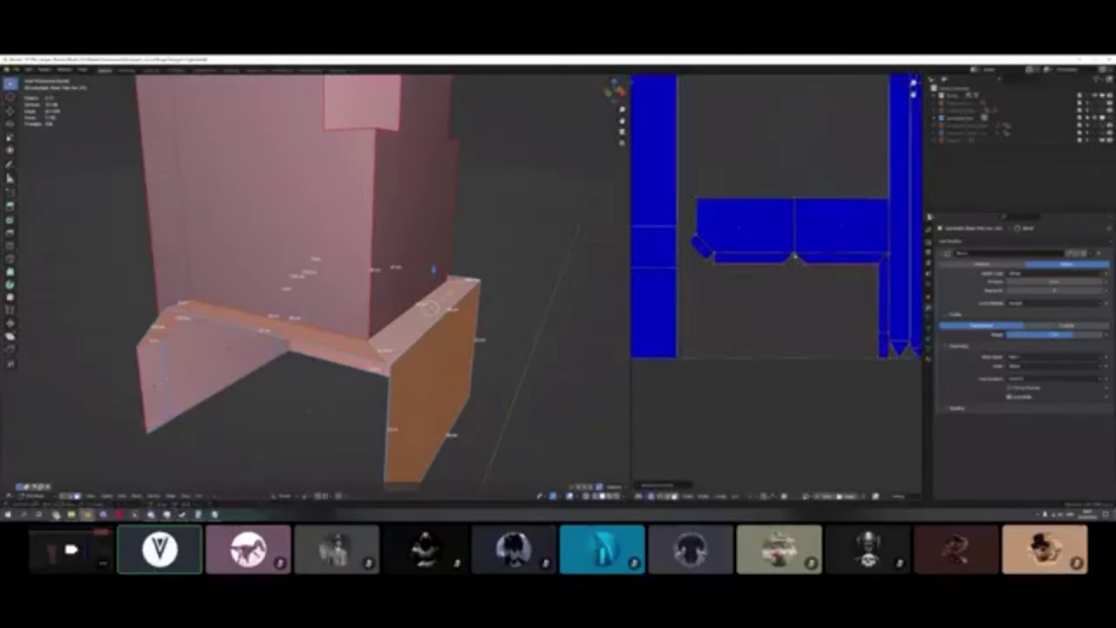
Split the narrow sloped strips of the pole's foot bracket from its side panels in the UV layout.
click(274, 326)
shift+click(162, 321)
middle_drag(162, 321, 228, 257)
key(shift+z)
key(shift+z)
click(278, 326)
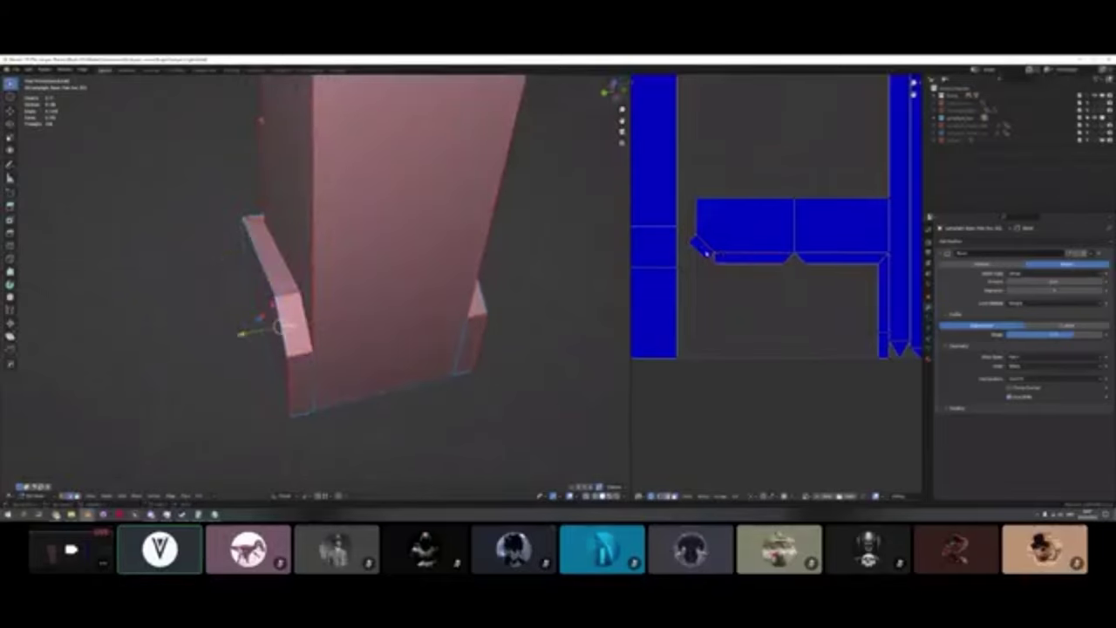
middle_drag(281, 326, 299, 331)
click(739, 260)
middle_drag(912, 257, 747, 256)
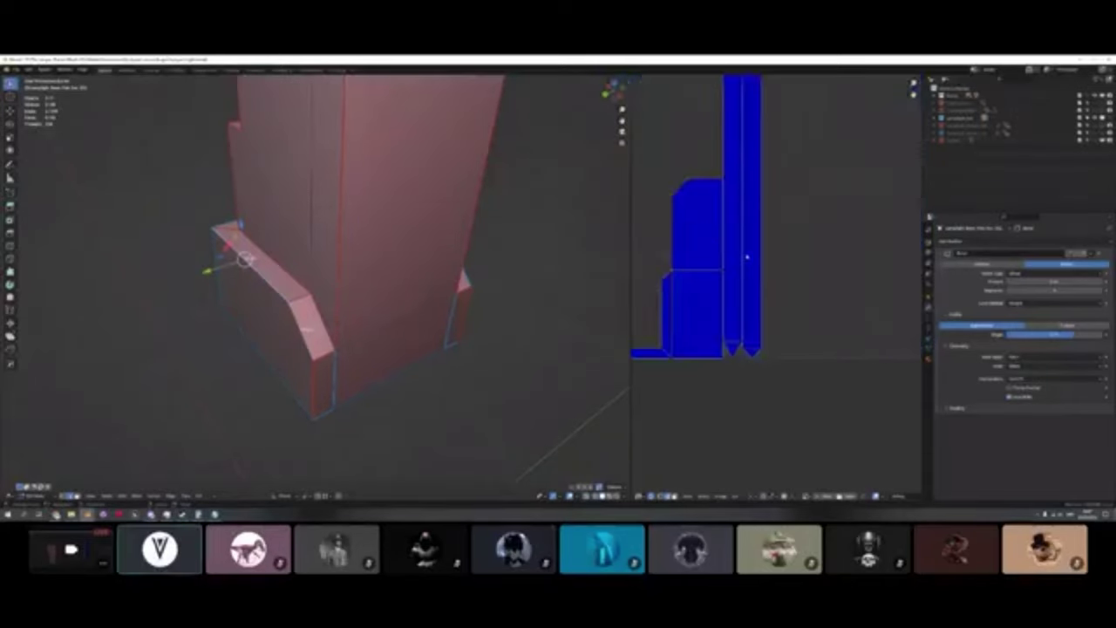
scroll(770, 287, down, 5)
scroll(699, 306, up, 4)
click(730, 106)
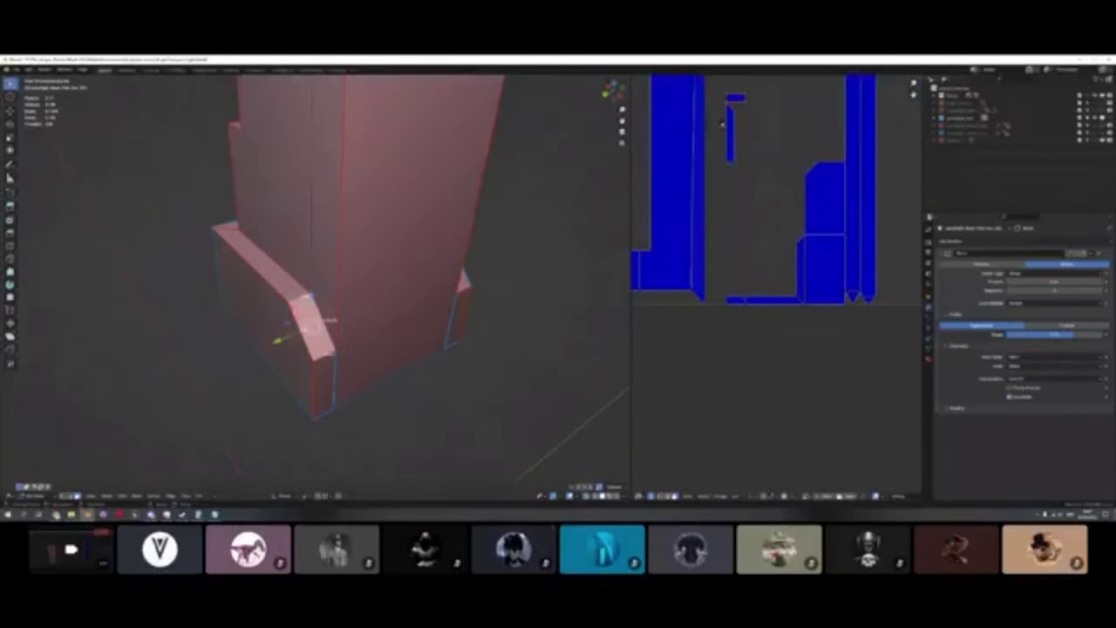
Clear the seams on the short end edges of the foot bracket's strips so the pieces join into continuous UV islands.
key(2)
click(725, 124)
click(729, 107)
click(731, 164)
key(ctrl+e)
click(732, 172)
middle_drag(732, 171, 722, 196)
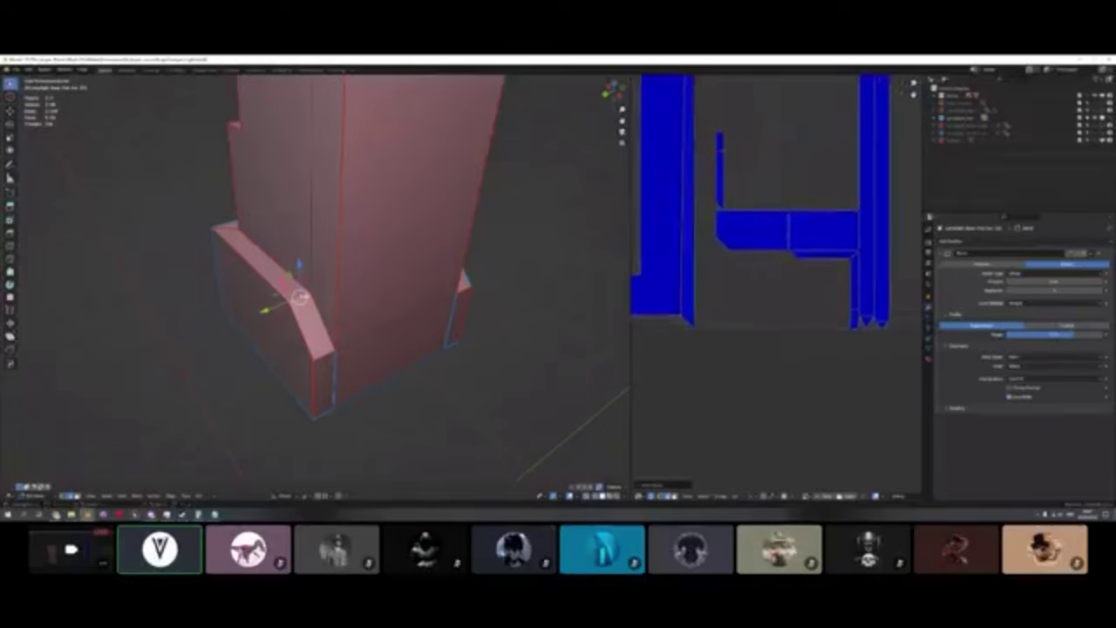
click(720, 209)
key(ctrl+e)
click(720, 207)
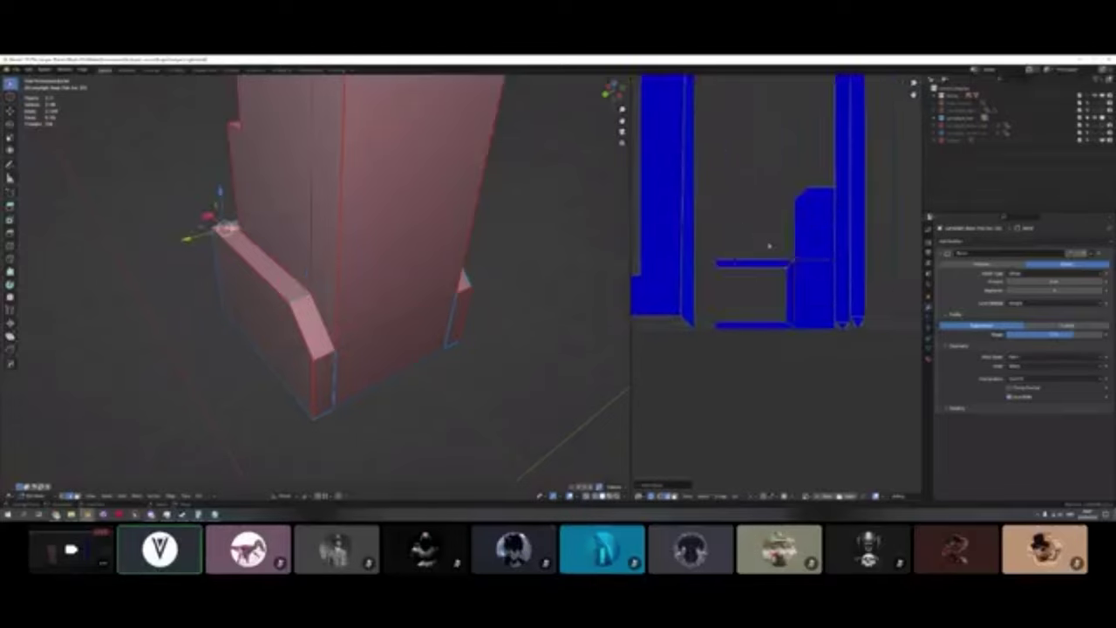
Save the file and select the linked faces of the pole's foot bracket.
scroll(772, 259, up, 2)
scroll(776, 275, down, 6)
key(ctrl+s)
middle_drag(778, 291, 772, 320)
key(3)
key(l)
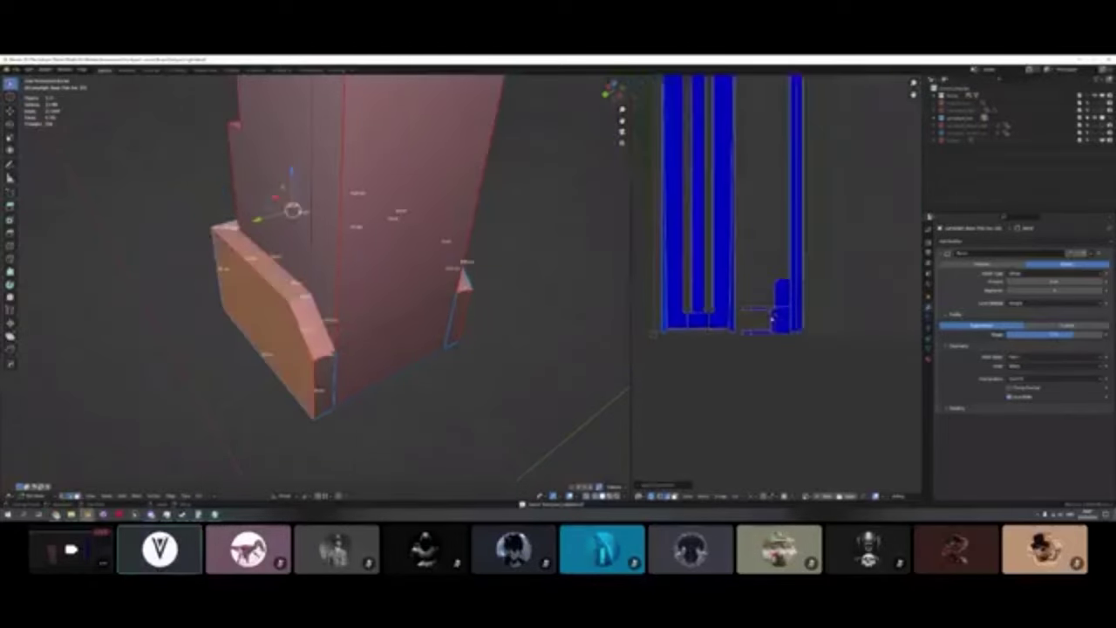
Inspect the foot bracket and its UV islands, and leave Edit Mode.
scroll(866, 246, down, 3)
scroll(314, 281, down, 2)
key(alt+z)
key(alt+z)
middle_drag(384, 262, 322, 344)
scroll(776, 314, down, 1)
scroll(755, 230, up, 1)
middle_drag(558, 261, 514, 257)
key(Tab)
scroll(519, 255, down, 3)
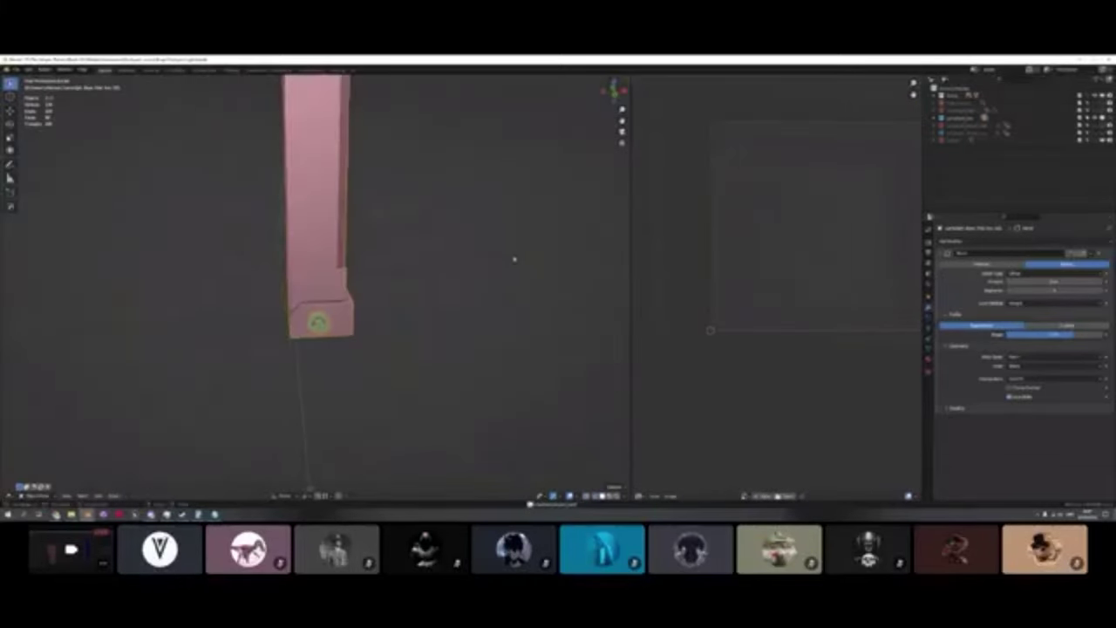
Unwrap the geometry of all the lamp parts with Smart UV Project and return to Object Mode.
scroll(523, 253, down, 8)
middle_drag(417, 297, 392, 187)
scroll(462, 262, up, 4)
scroll(432, 258, up, 2)
key(shift+z)
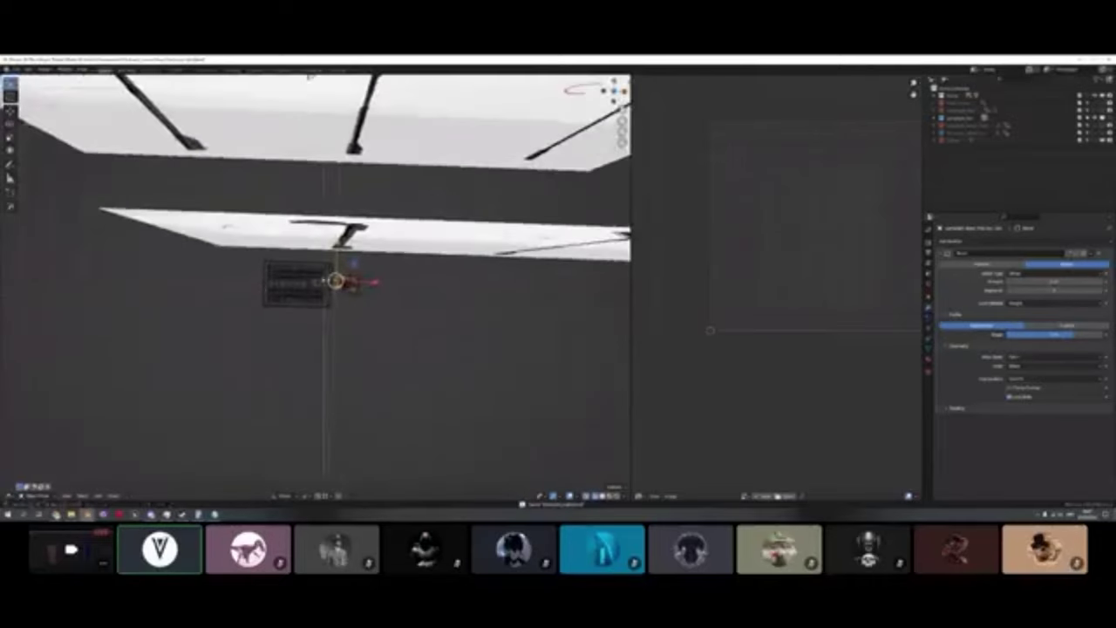
key(a)
key(Tab)
key(u)
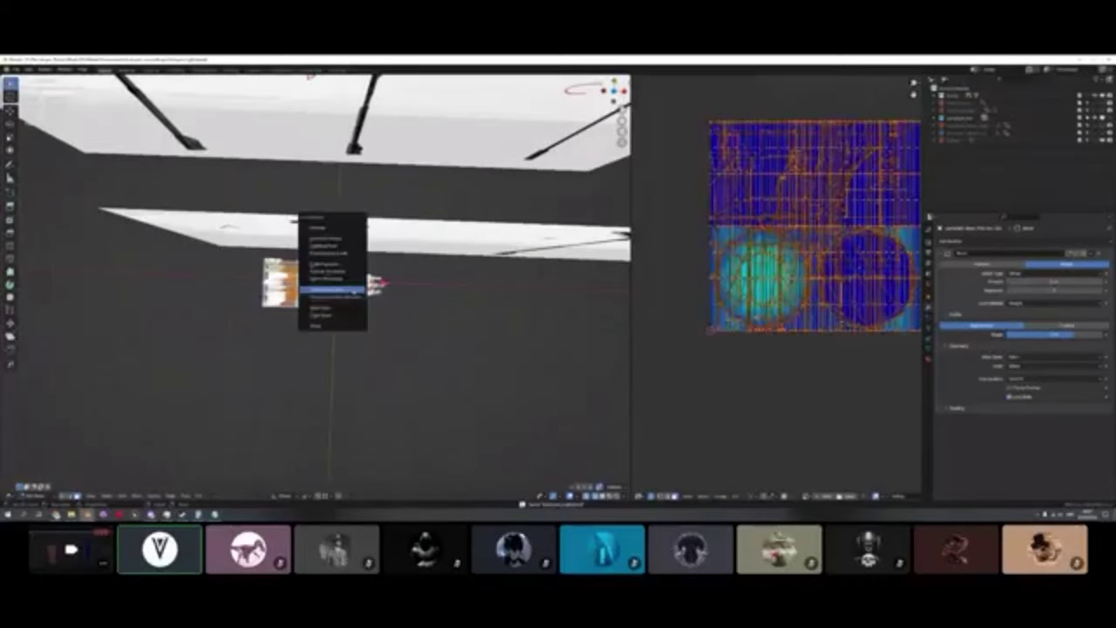
click(340, 246)
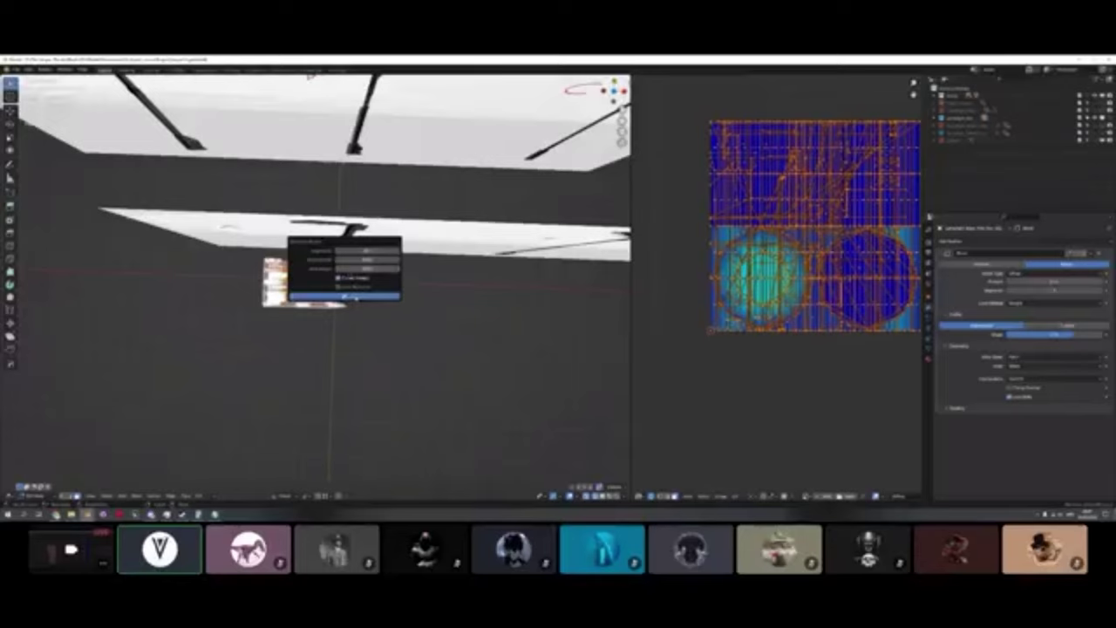
click(353, 297)
middle_drag(353, 298, 399, 284)
key(Tab)
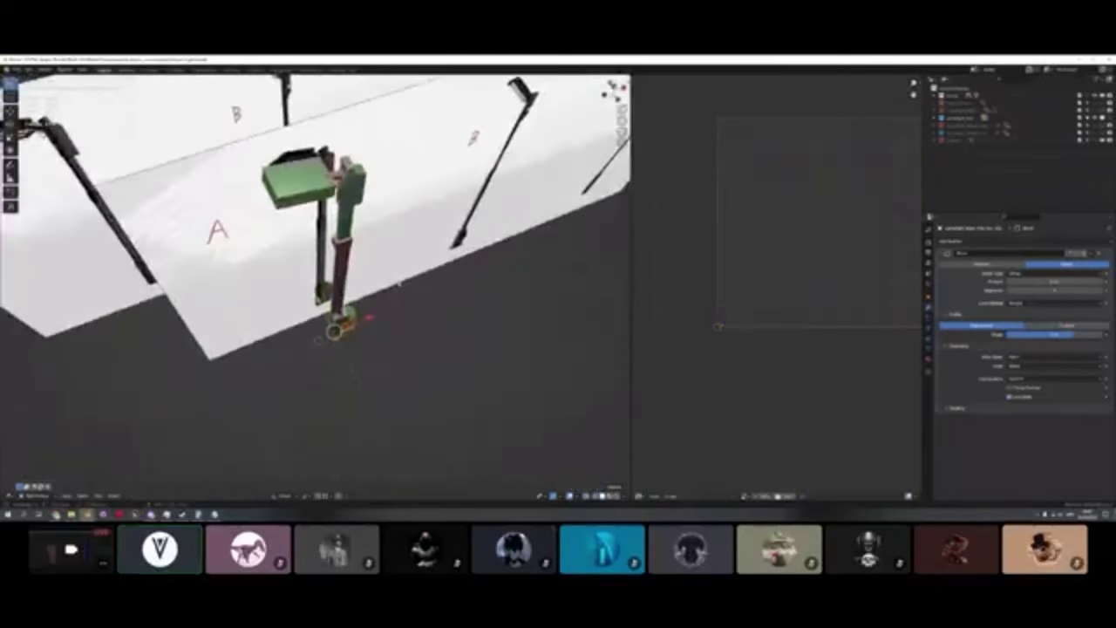
Start an FBX export and create and open a new folder for the exported files.
key(F3)
text(fbx)
key(Return)
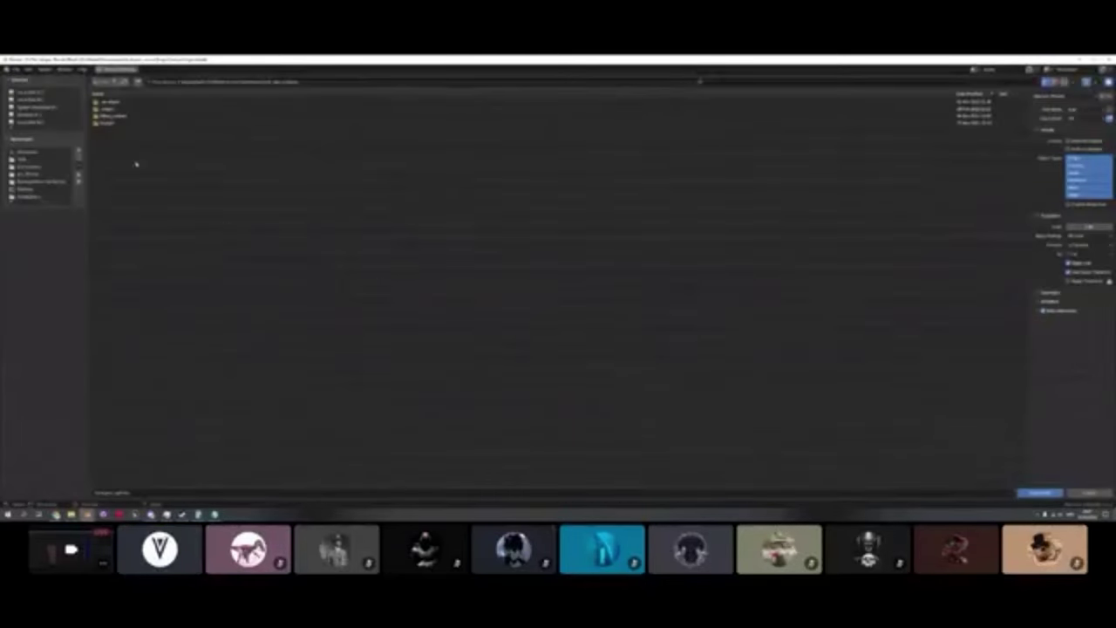
click(137, 82)
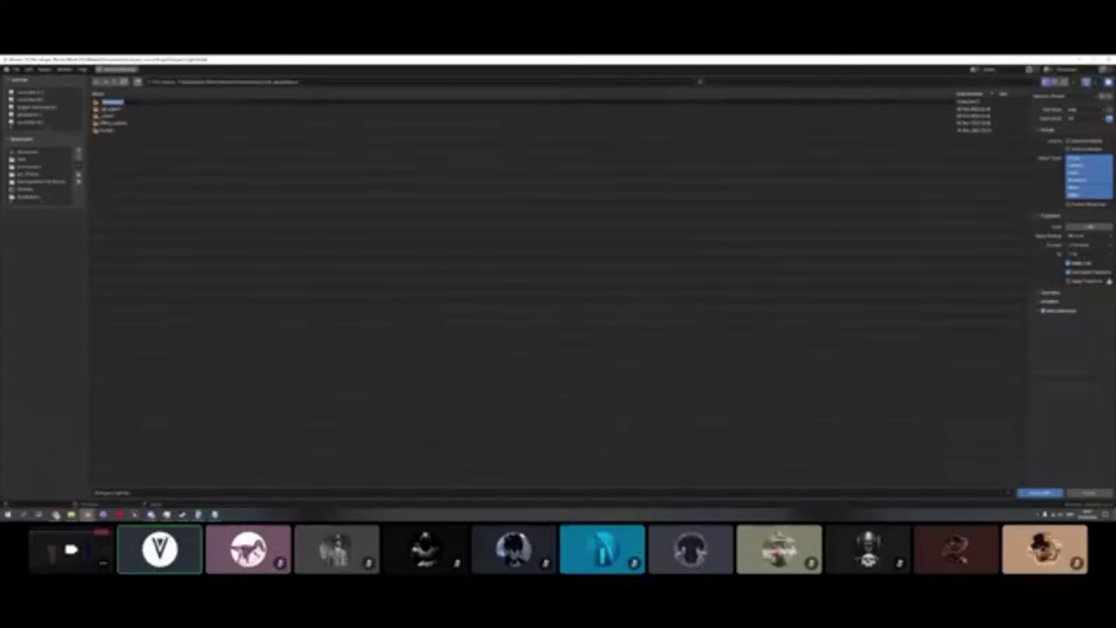
key(Return)
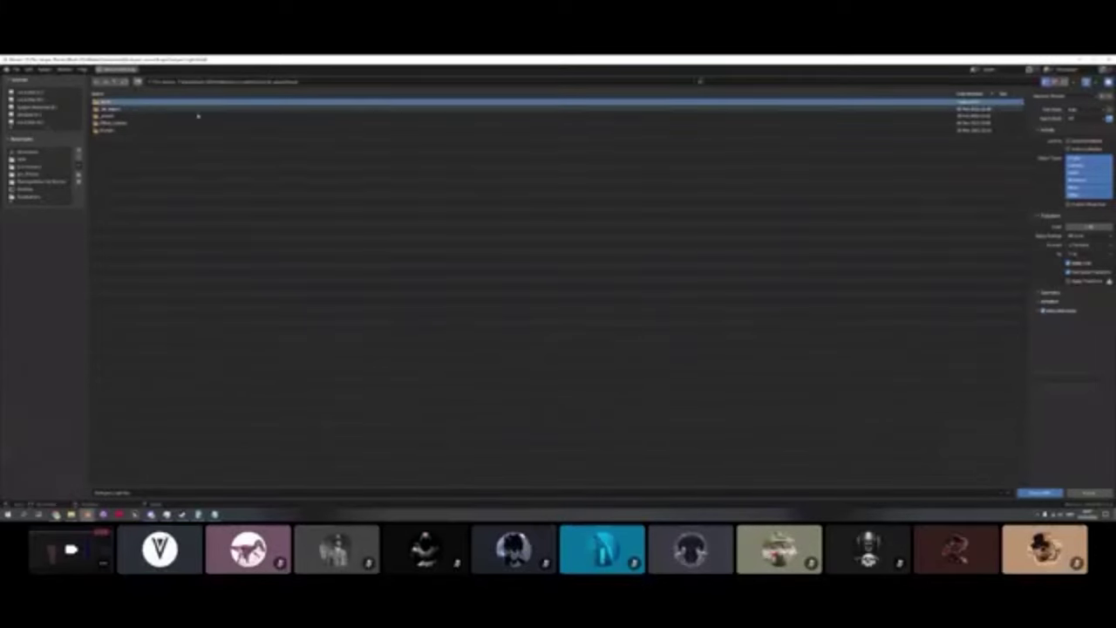
double_click(193, 102)
Apply the saved FBX export preset limited to selected objects and export the lamp model.
click(124, 493)
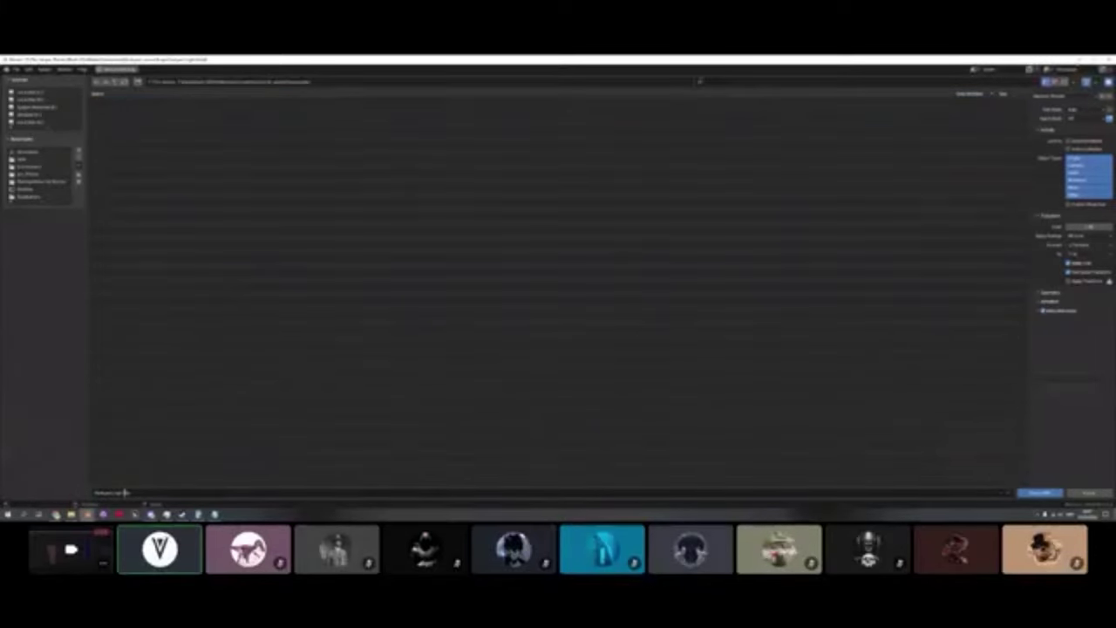
click(1051, 97)
click(1050, 122)
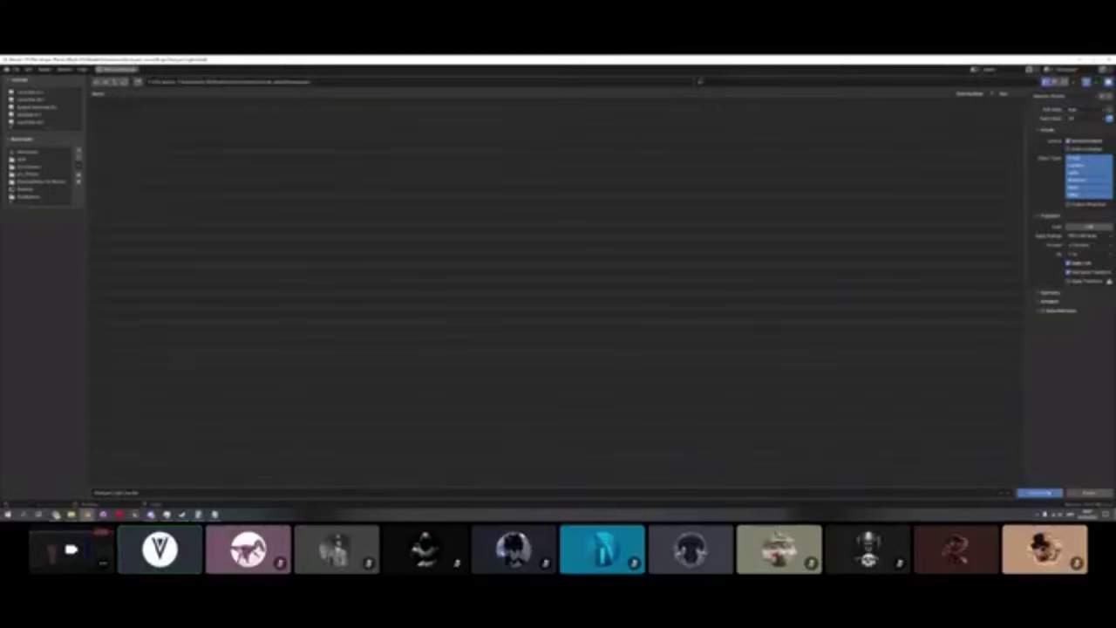
click(1049, 492)
Save the file and hide the collection of the exported lamp model.
middle_drag(418, 288, 450, 235)
key(Tab)
key(a)
key(Tab)
key(ctrl+s)
click(1101, 117)
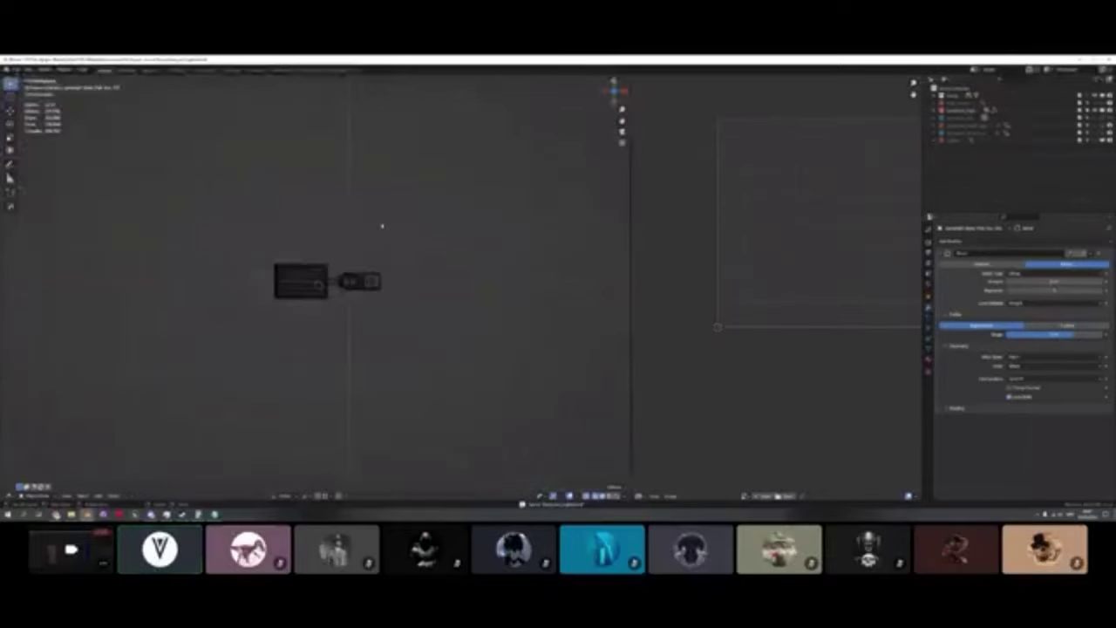
Box-select the other version of the lamp and export it as a second FBX file in the same folder.
click(300, 268)
key(b)
drag(247, 258, 411, 320)
key(F3)
key(Return)
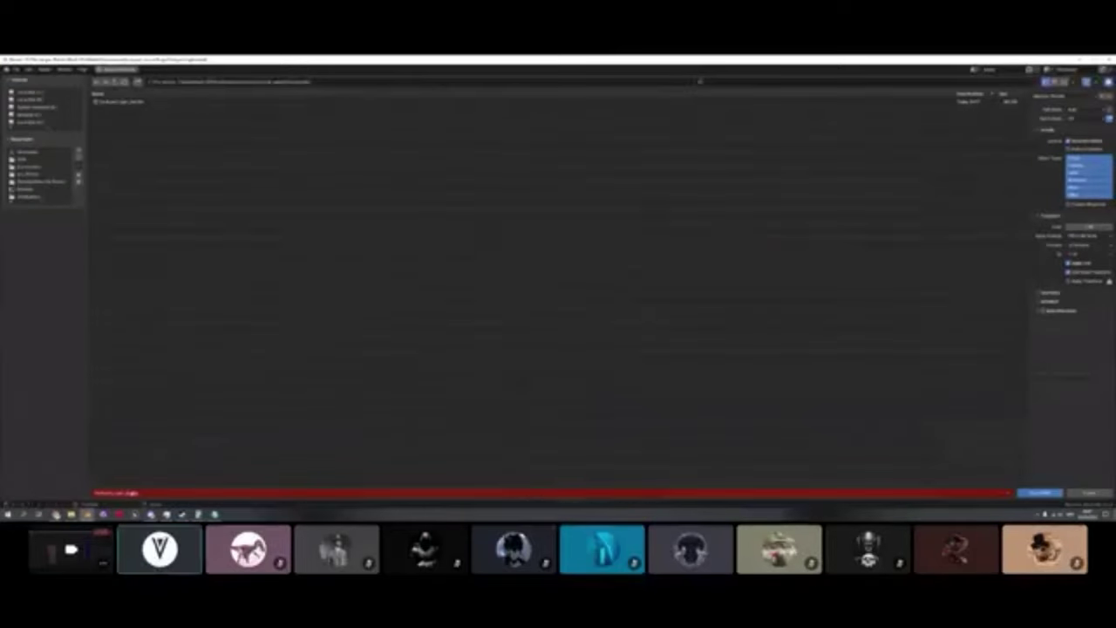
click(171, 484)
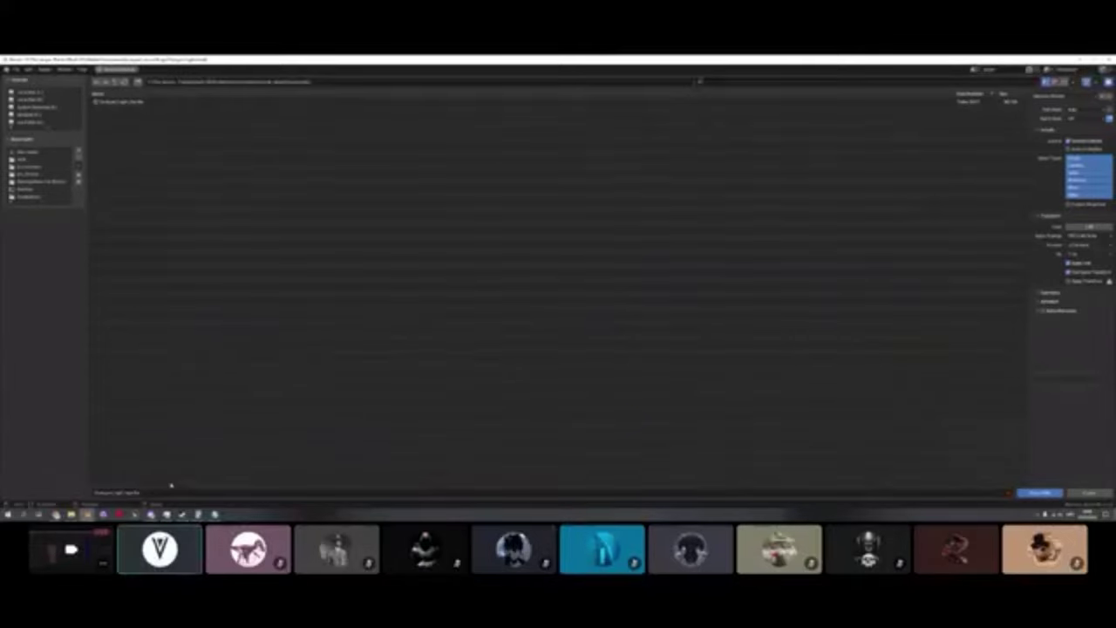
click(1039, 493)
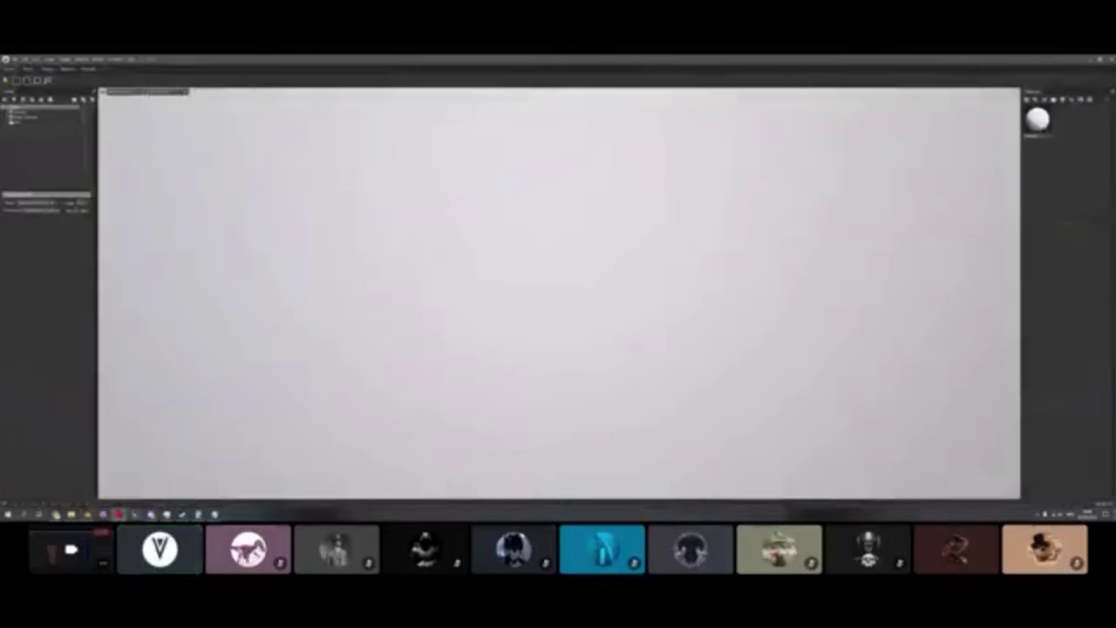
click(15, 59)
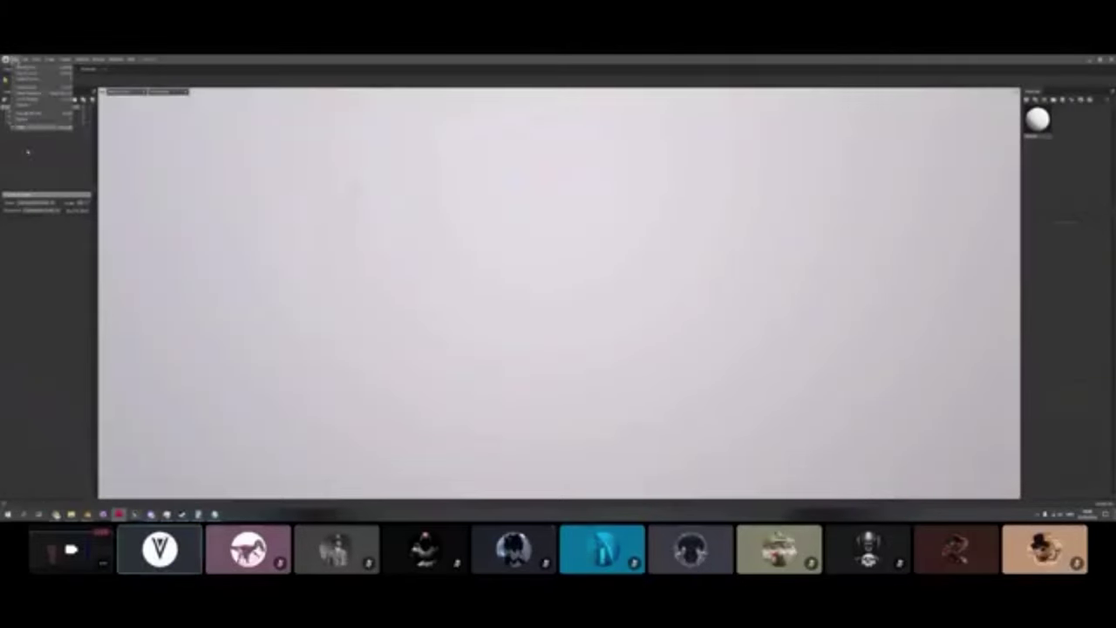
click(27, 152)
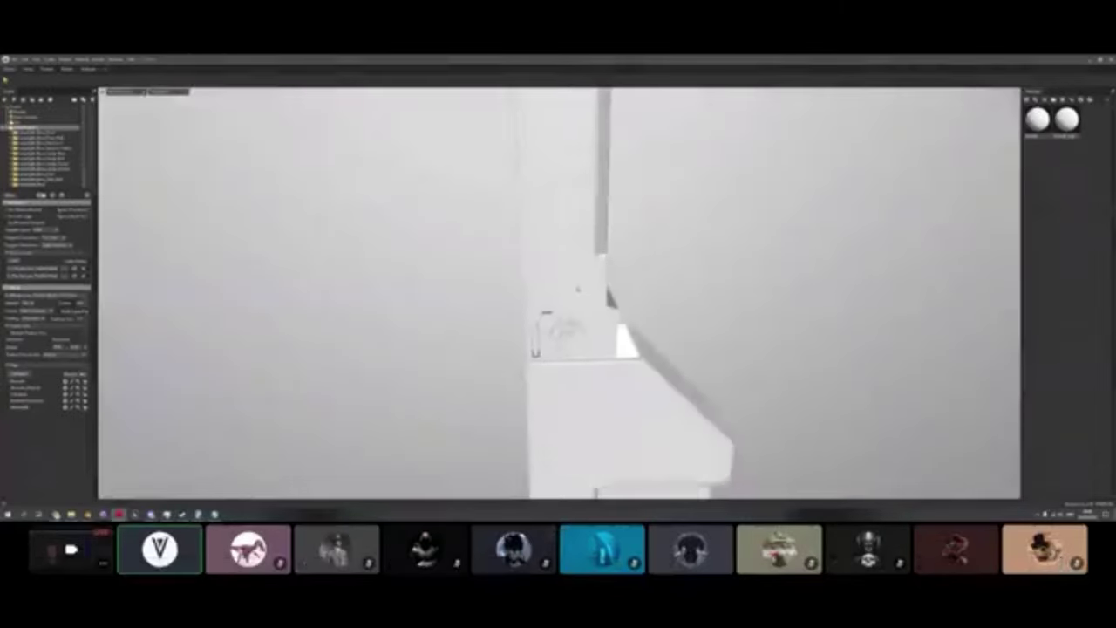
Select the first material and examine the baked normals along the lamp's pole and base from several angles.
drag(558, 292, 672, 293)
middle_drag(671, 292, 523, 384)
scroll(558, 292, up, 5)
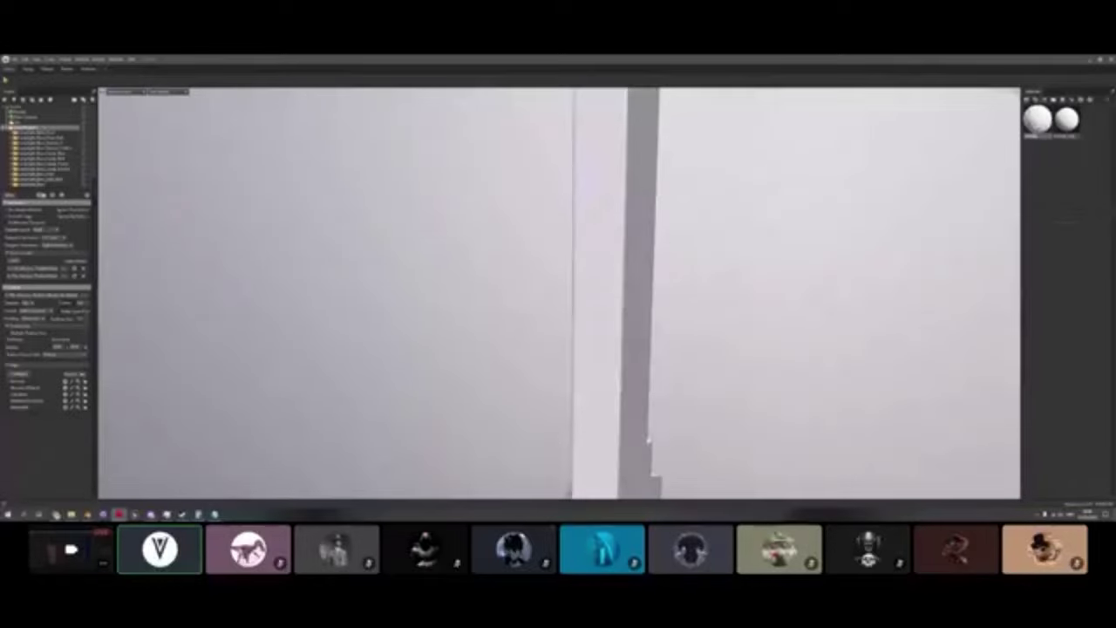
click(1037, 122)
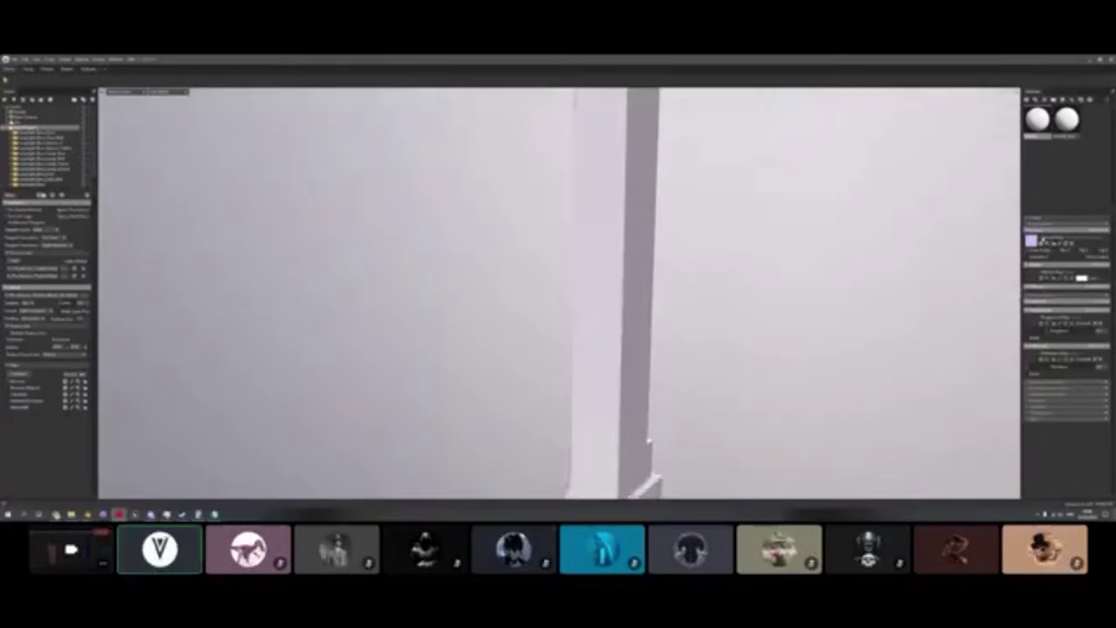
scroll(683, 229, down, 1)
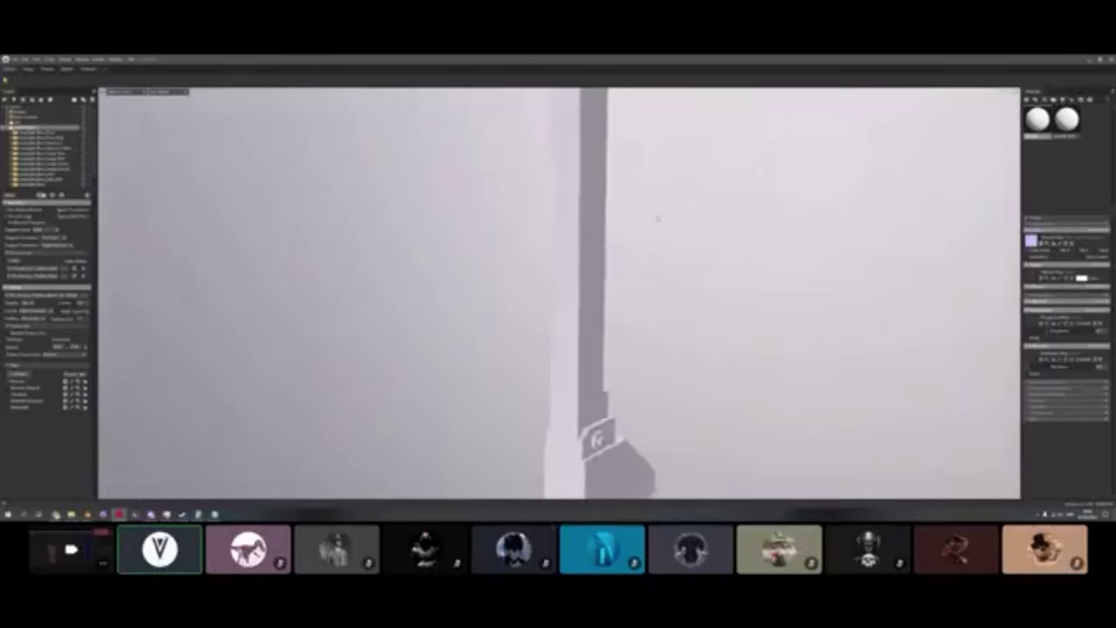
drag(658, 217, 642, 200)
scroll(671, 242, up, 2)
middle_drag(642, 199, 690, 248)
mouse_move(690, 248)
shift+mouse_down()
mouse_move(576, 258)
mouse_move(674, 260)
shift+mouse_up()
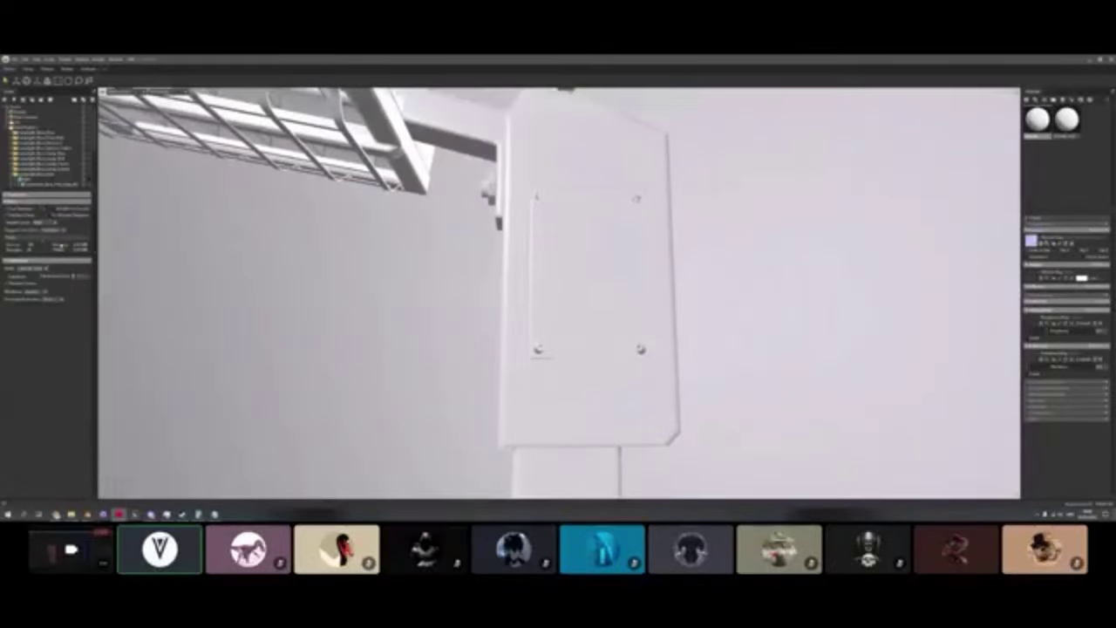
Paint the skew map over the rear box's screw plate on the low-poly mesh, then close the paint map window.
click(26, 179)
click(19, 265)
drag(579, 186, 876, 212)
drag(852, 356, 857, 366)
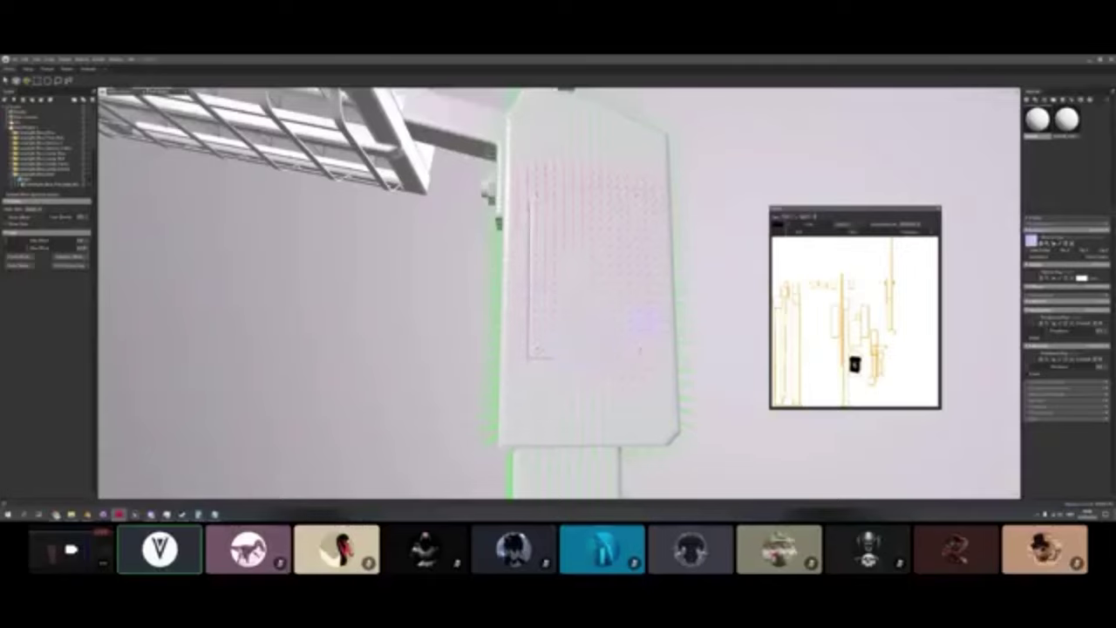
click(937, 210)
scroll(735, 310, up, 2)
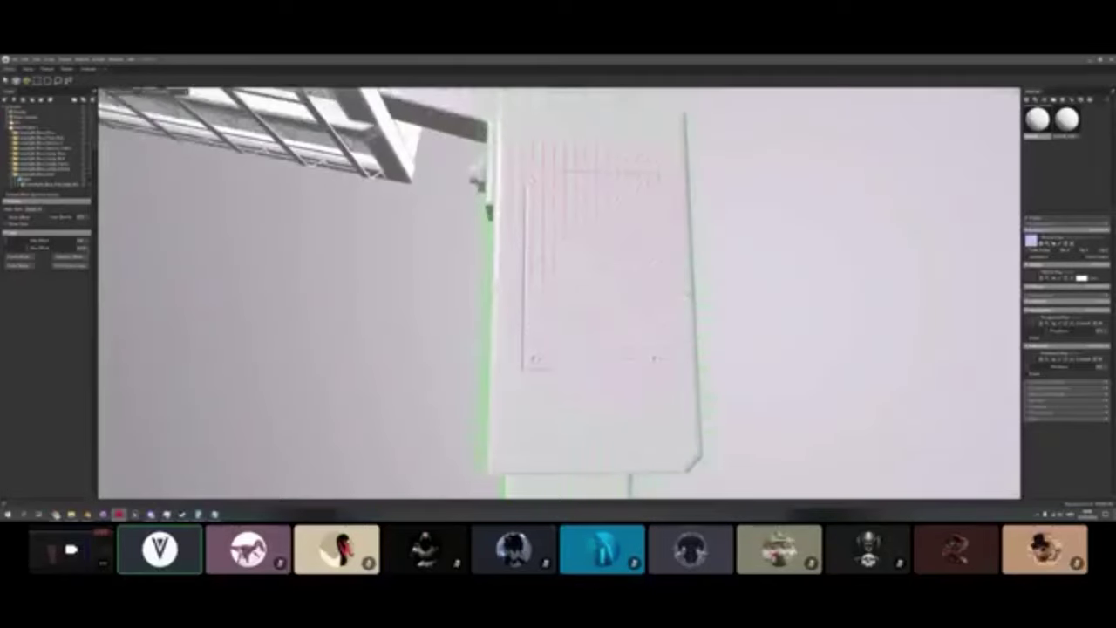
Select another bake group, rotate the environment lighting to check the screw plate's bake, and select the bake project.
click(48, 169)
scroll(558, 293, up, 1)
shift+right_drag(558, 293, 901, 368)
scroll(558, 293, down, 3)
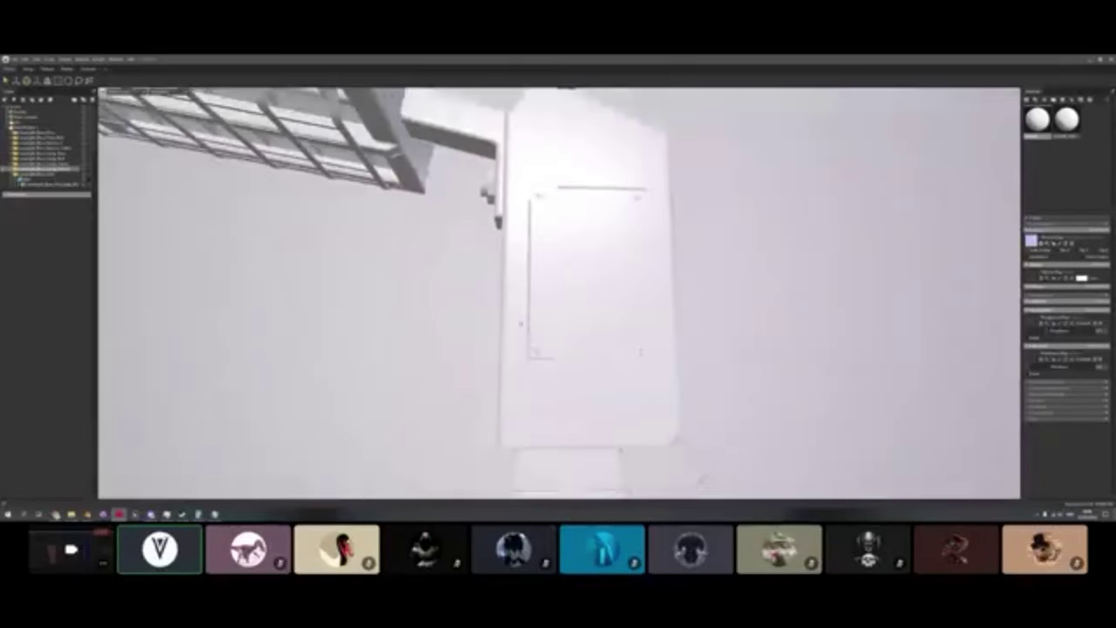
shift+right_drag(558, 293, 715, 293)
click(35, 127)
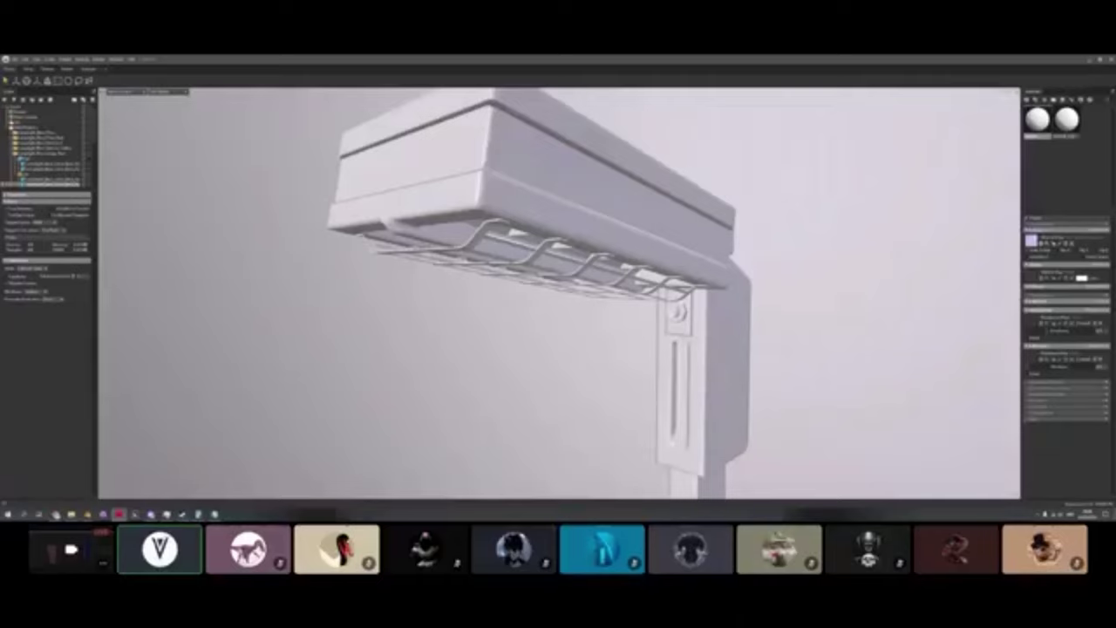
Examine the scene's render and main camera settings, then select the lamp head mesh.
click(19, 113)
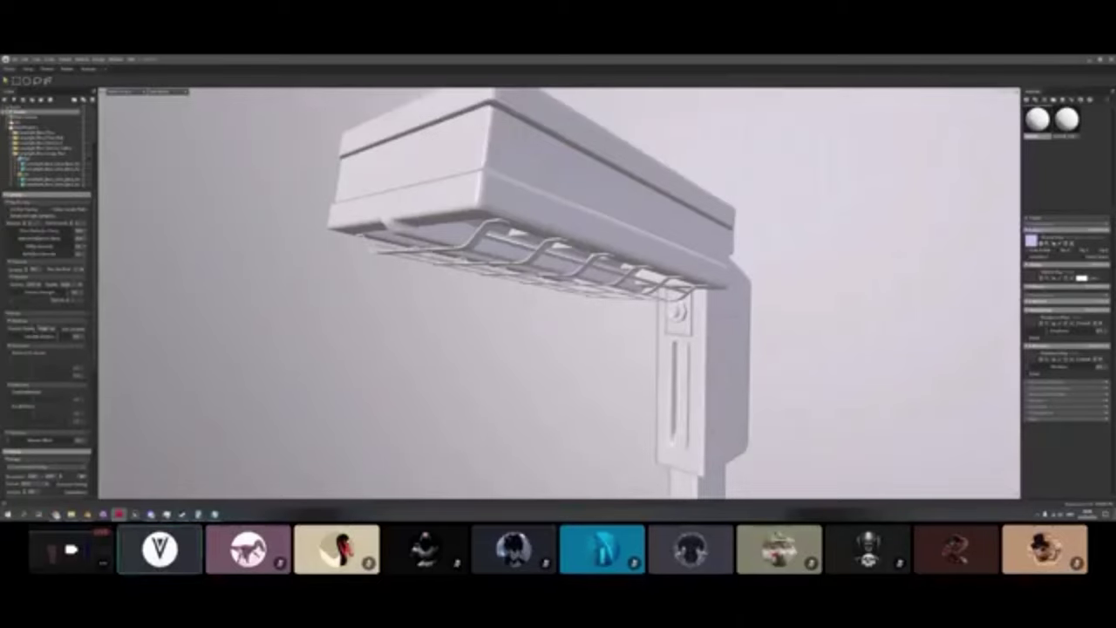
scroll(48, 348, down, 3)
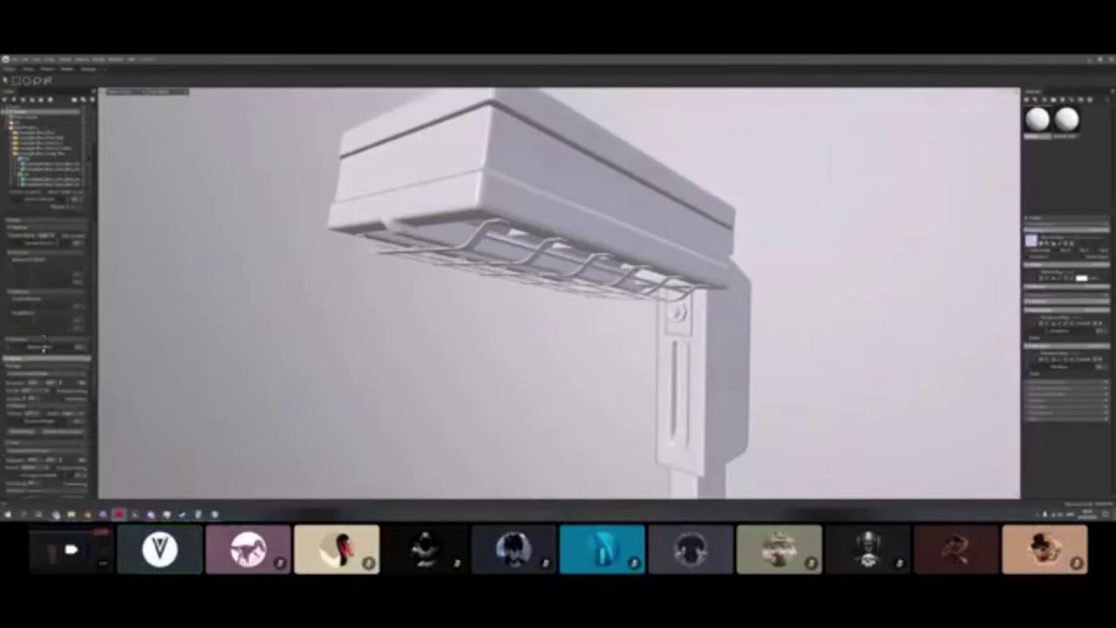
click(25, 117)
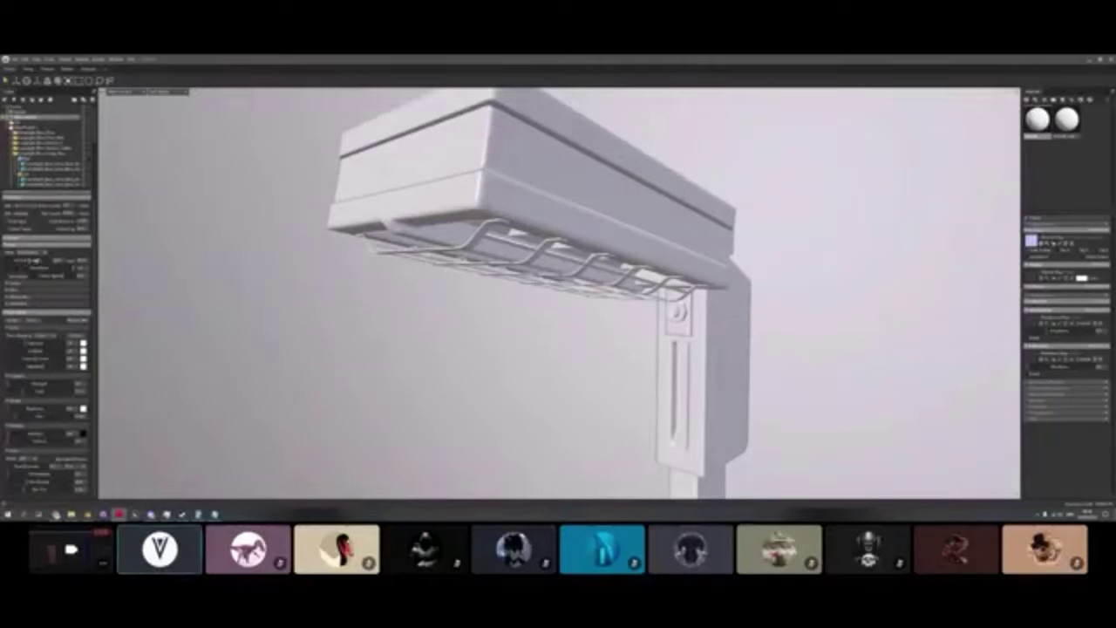
click(24, 112)
scroll(50, 220, up, 1)
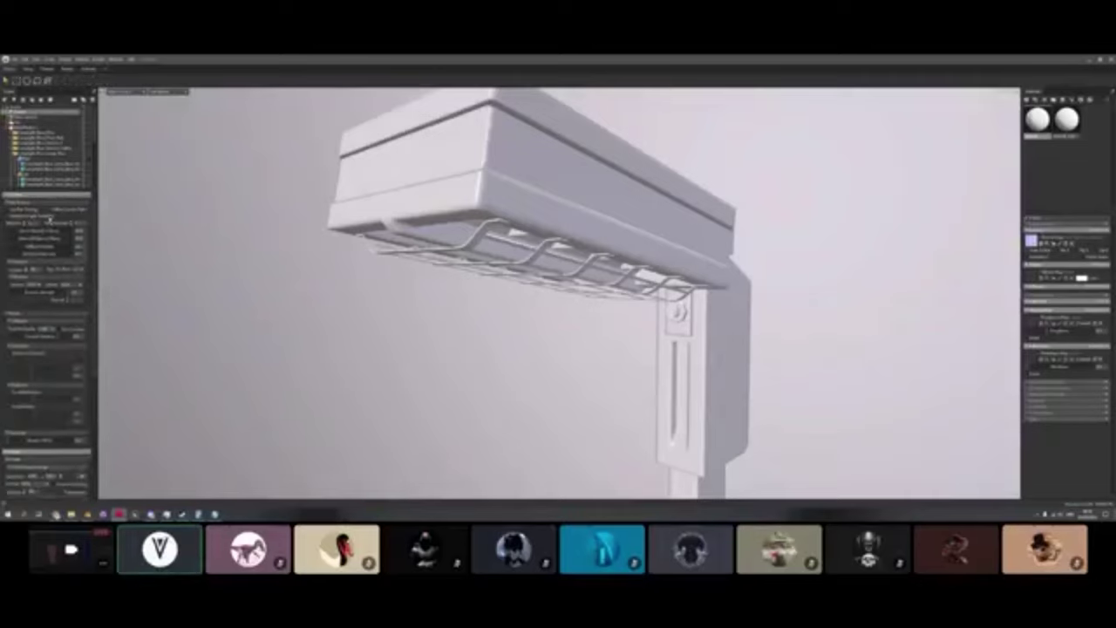
scroll(34, 361, down, 3)
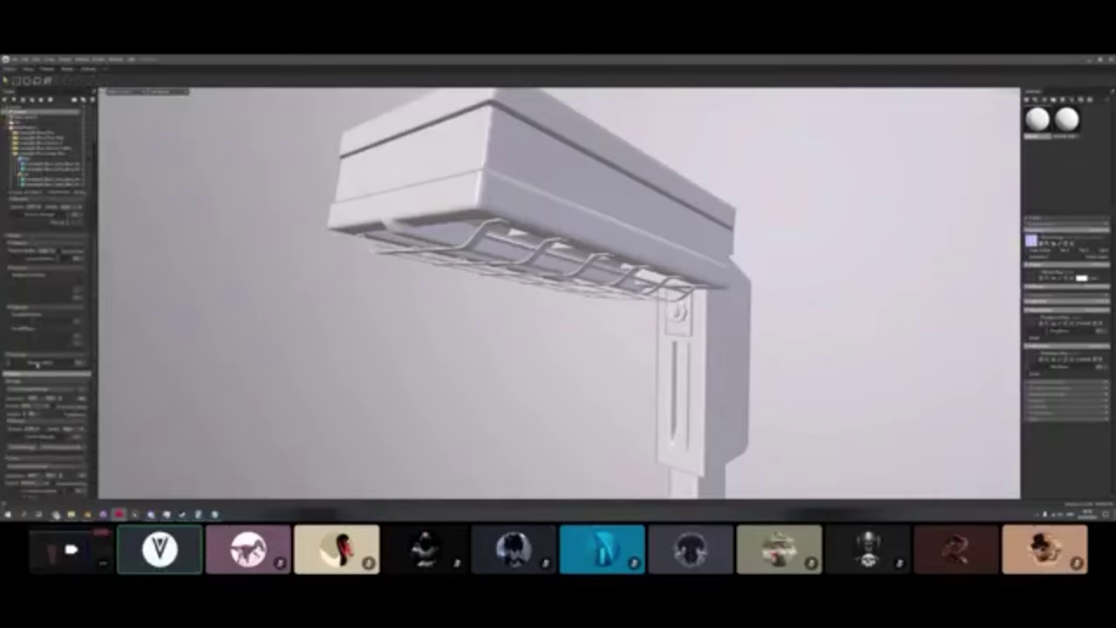
click(461, 176)
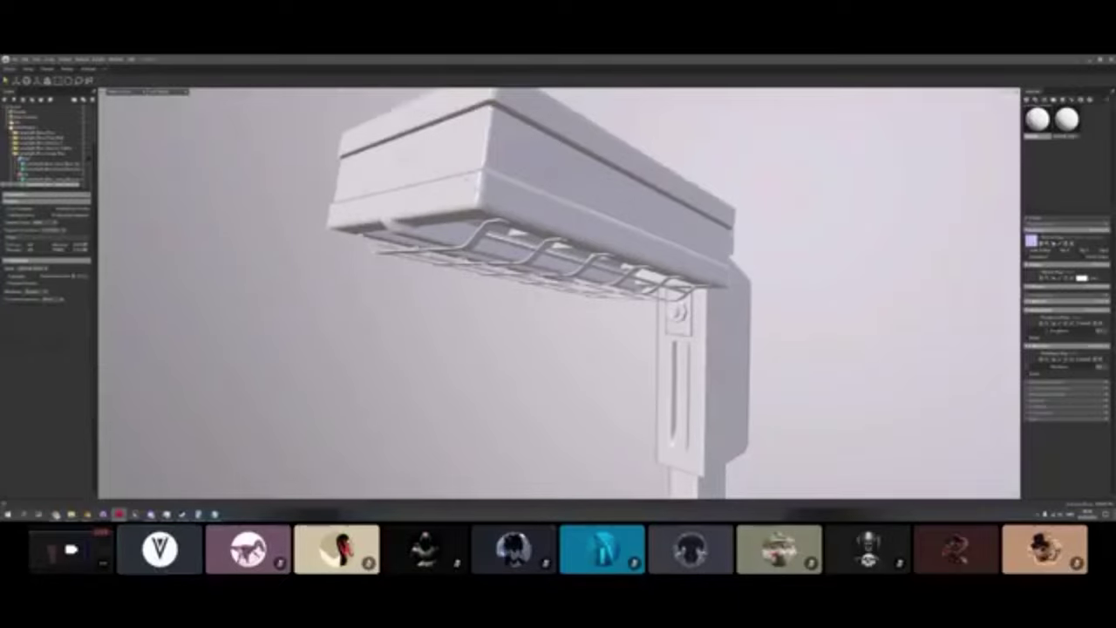
Examine the baked lamp's pole joint and base block from several sides.
drag(837, 410, 741, 384)
middle_drag(741, 383, 629, 261)
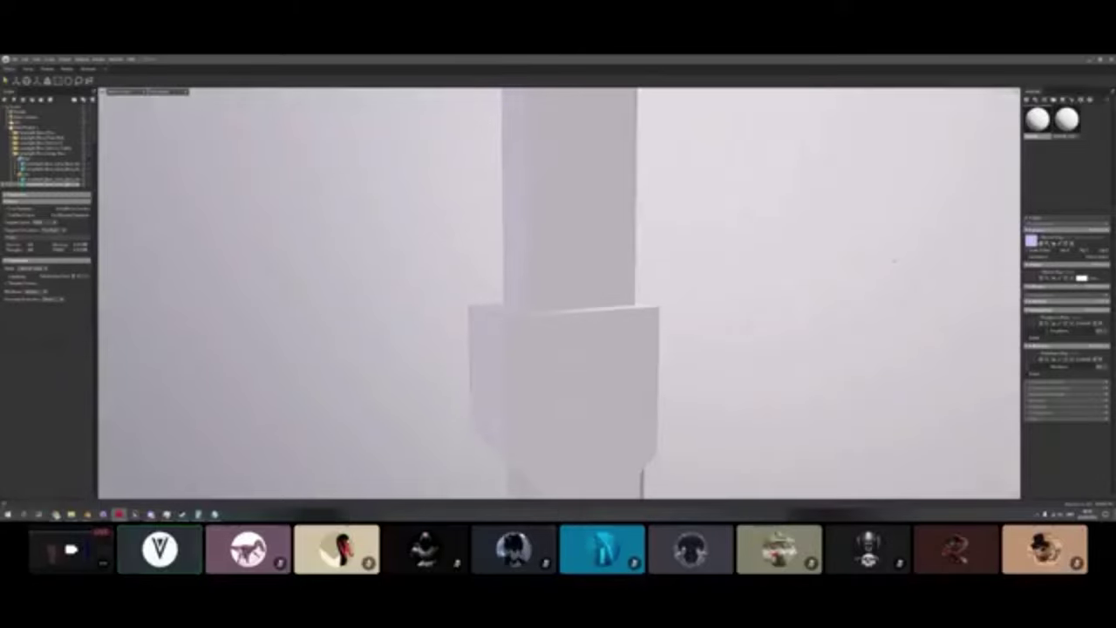
scroll(557, 293, down, 4)
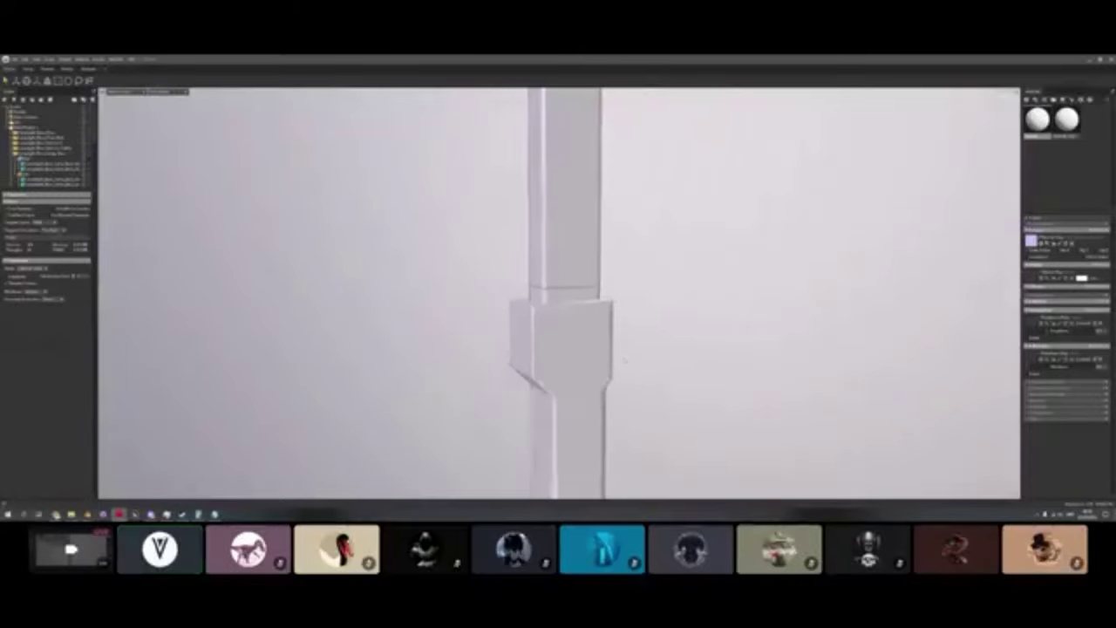
middle_drag(610, 480, 531, 279)
drag(532, 279, 546, 274)
middle_drag(545, 410, 528, 183)
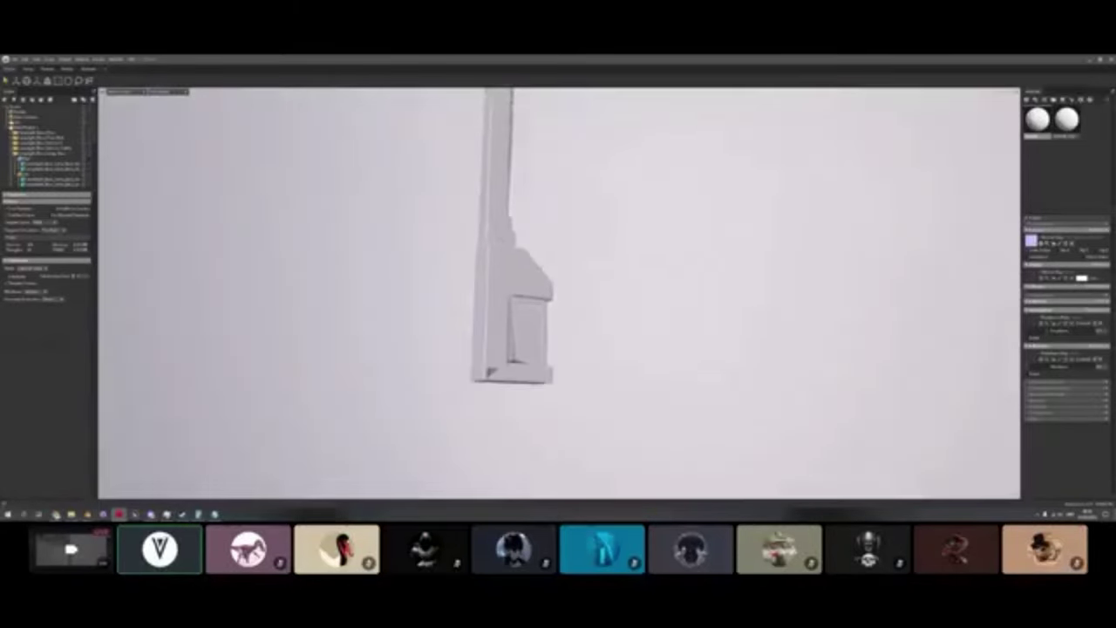
drag(527, 183, 497, 191)
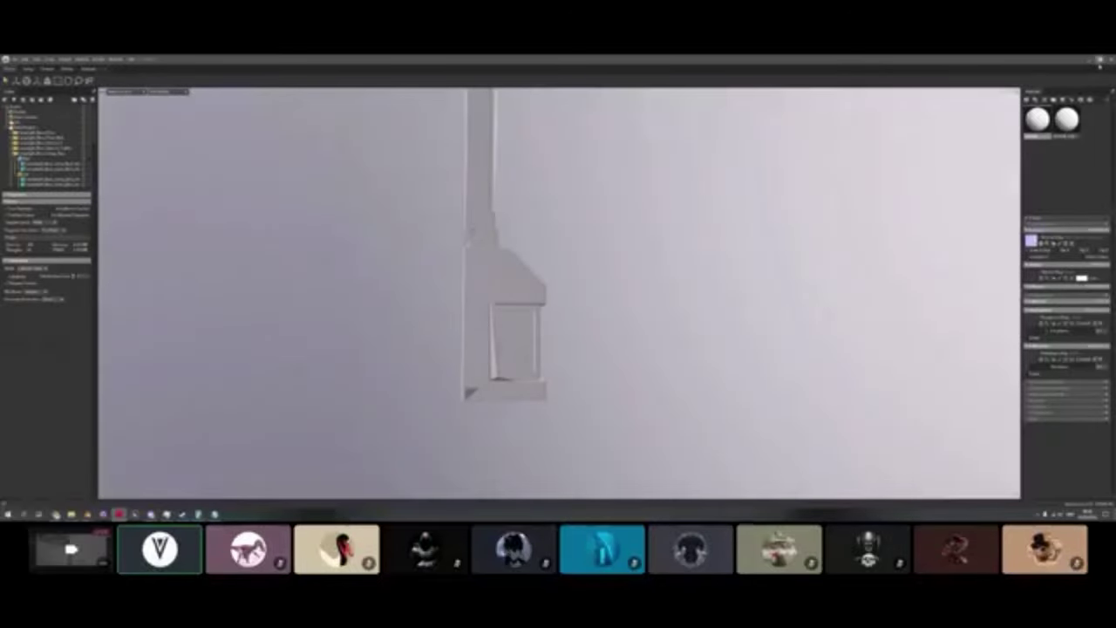
Switch to Blender, bring the lamp model into close view and save the file.
click(1104, 61)
click(557, 309)
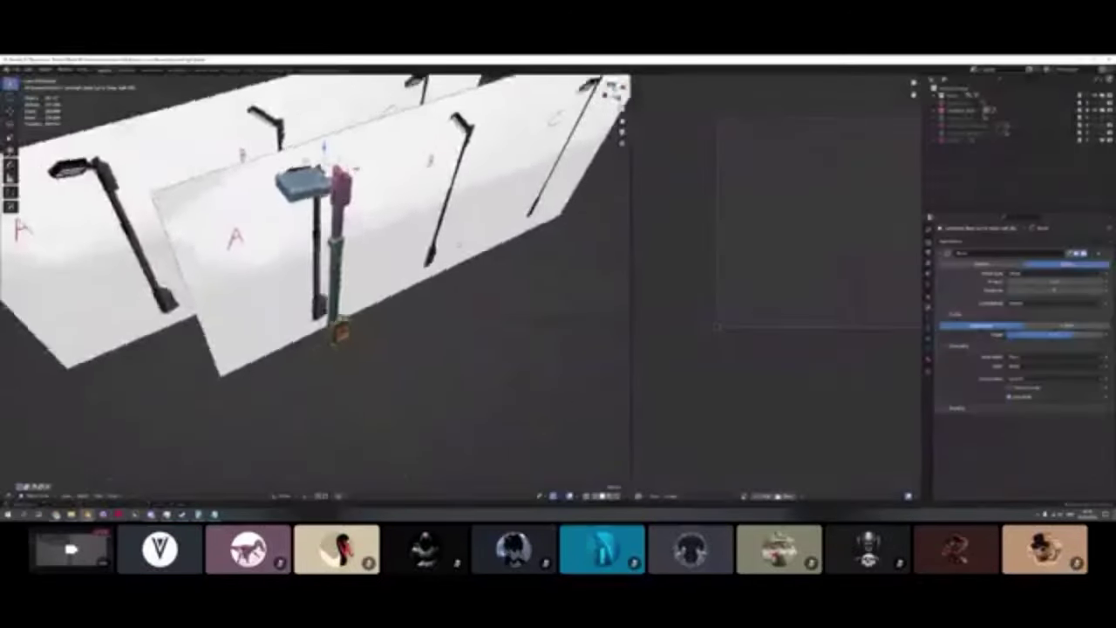
middle_drag(557, 308, 420, 247)
scroll(438, 230, up, 4)
key(ctrl+s)
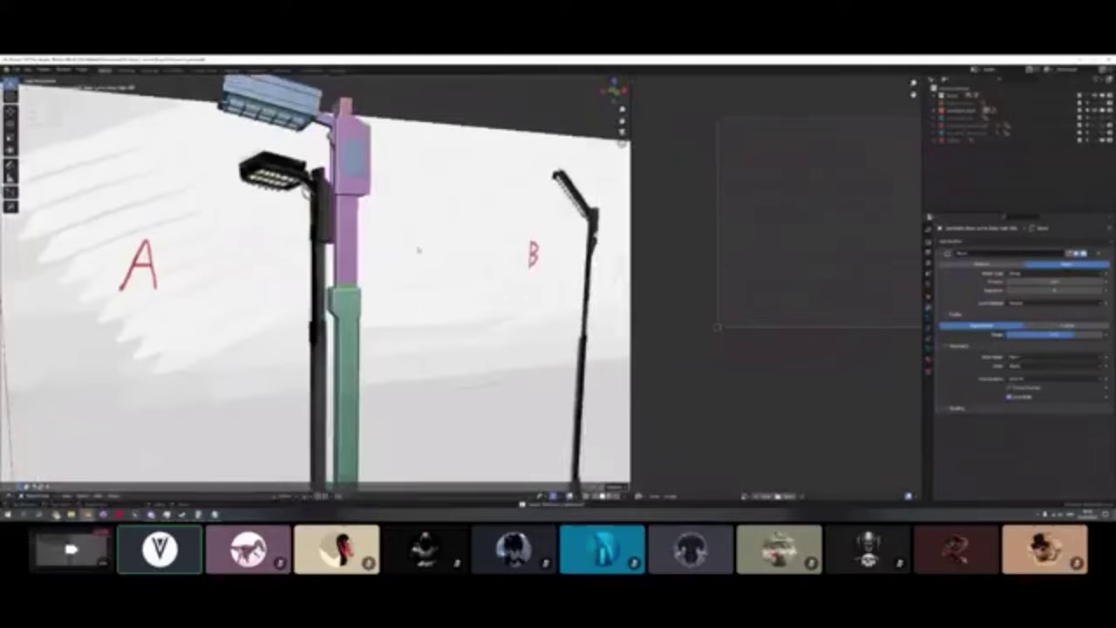
Check the first lamp in wireframe, then hide its collection and show the collection of the solar-panel lamp.
mouse_move(424, 291)
middle_down()
mouse_move(424, 305)
mouse_move(475, 288)
mouse_move(410, 288)
mouse_move(348, 244)
mouse_move(427, 243)
middle_up()
key(shift+z)
key(shift+z)
scroll(411, 288, down, 3)
shift+middle_drag(488, 344, 529, 362)
click(1094, 111)
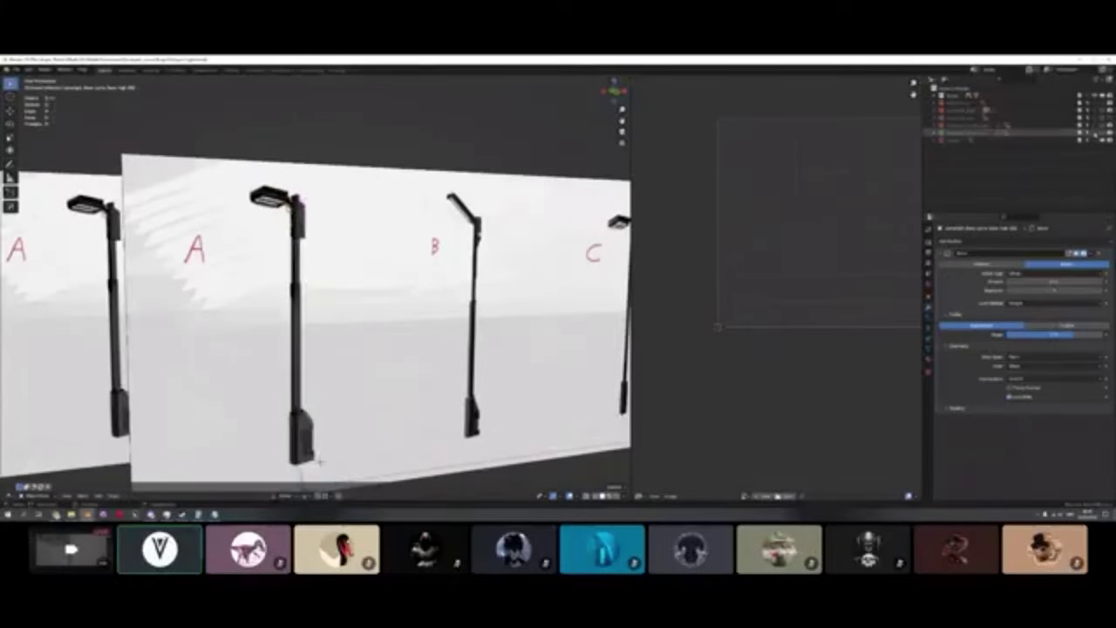
click(1095, 126)
Select parts of the solar-panel lamp and examine its head, pole box and pole in wireframe and solid shading.
middle_drag(489, 297, 484, 262)
click(451, 285)
key(shift+z)
scroll(445, 297, up, 1)
key(KP_Decimal)
key(shift+z)
scroll(384, 287, down, 4)
click(356, 277)
middle_drag(357, 277, 305, 257)
scroll(361, 340, down, 4)
scroll(261, 250, up, 2)
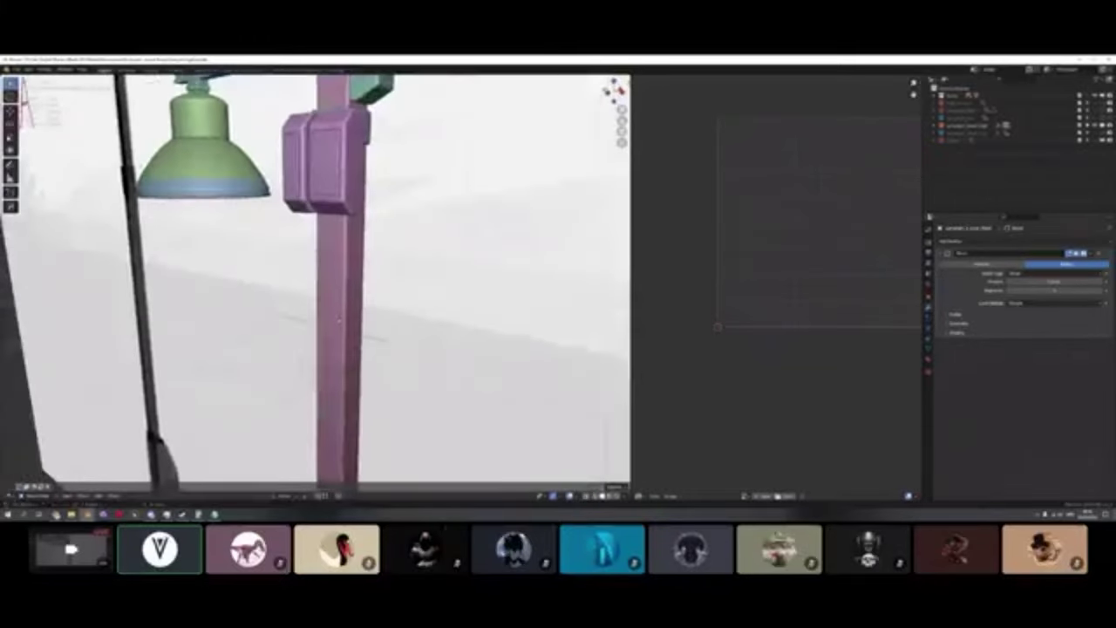
middle_drag(322, 305, 354, 322)
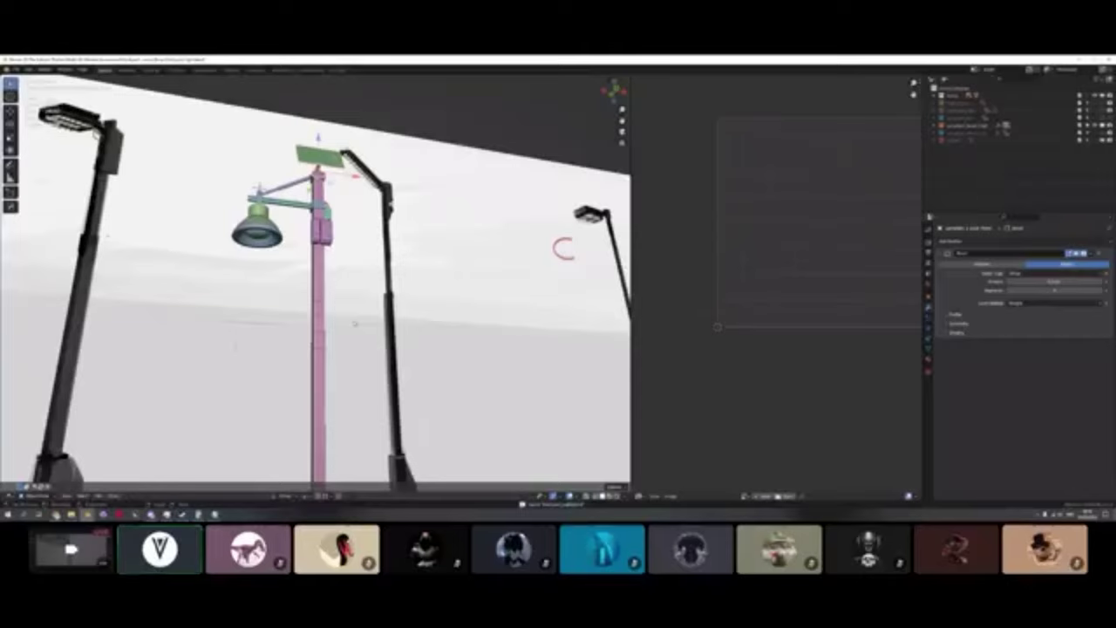
Select the solar-panel lamp's base block, frame it and examine it in wireframe and from several angles.
middle_drag(348, 259, 337, 152)
scroll(336, 284, up, 3)
key(shift+z)
click(299, 394)
key(shift+z)
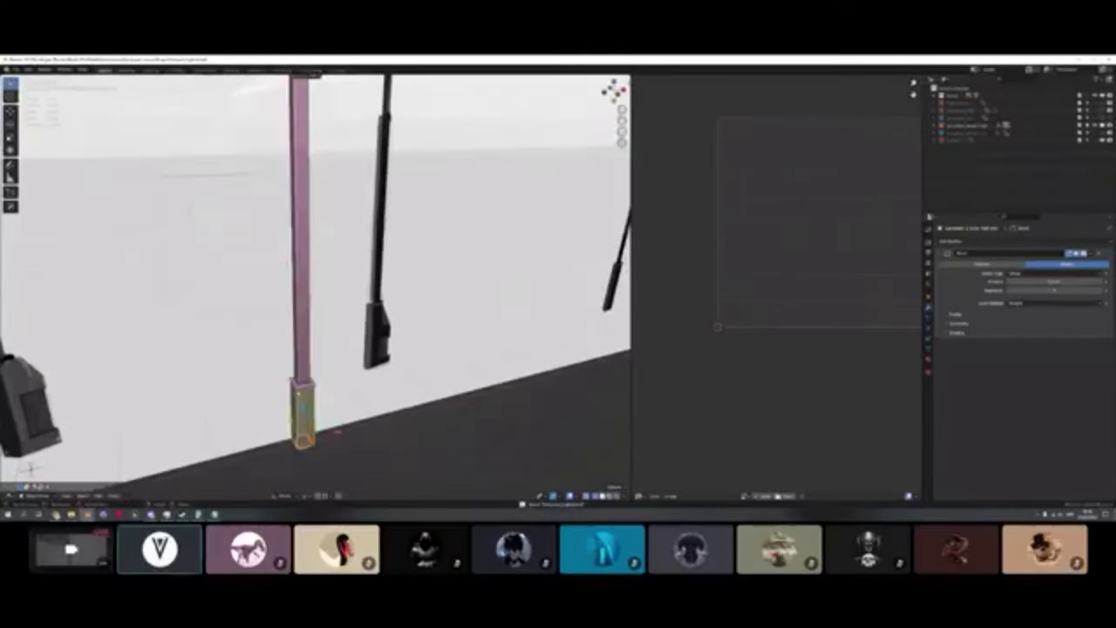
key(KP_Decimal)
scroll(323, 383, down, 5)
middle_drag(331, 384, 343, 304)
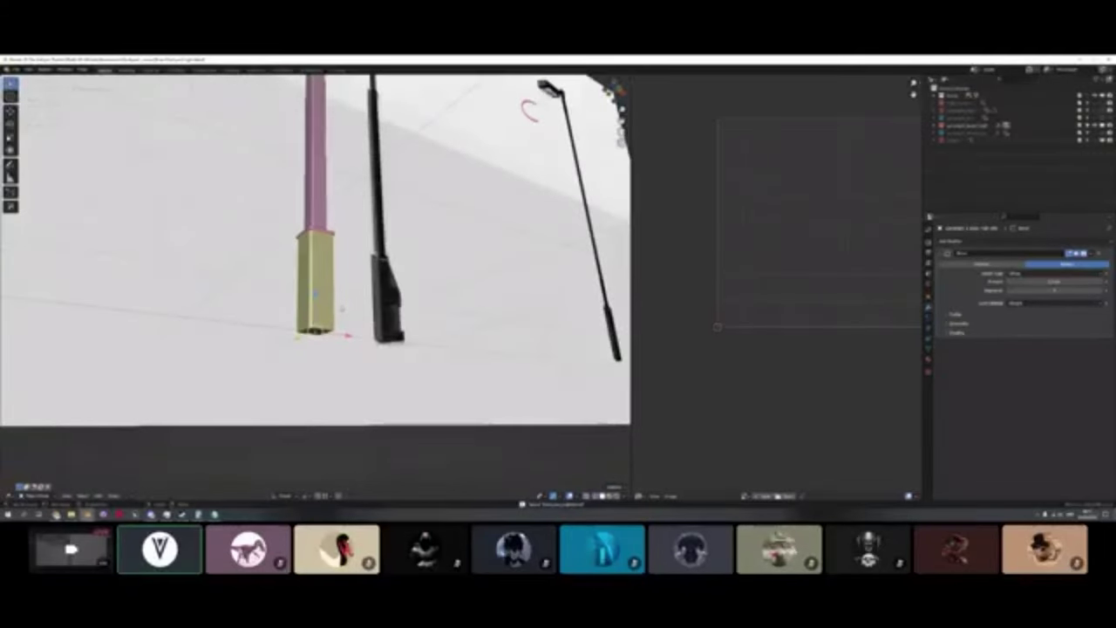
middle_drag(340, 309, 335, 294)
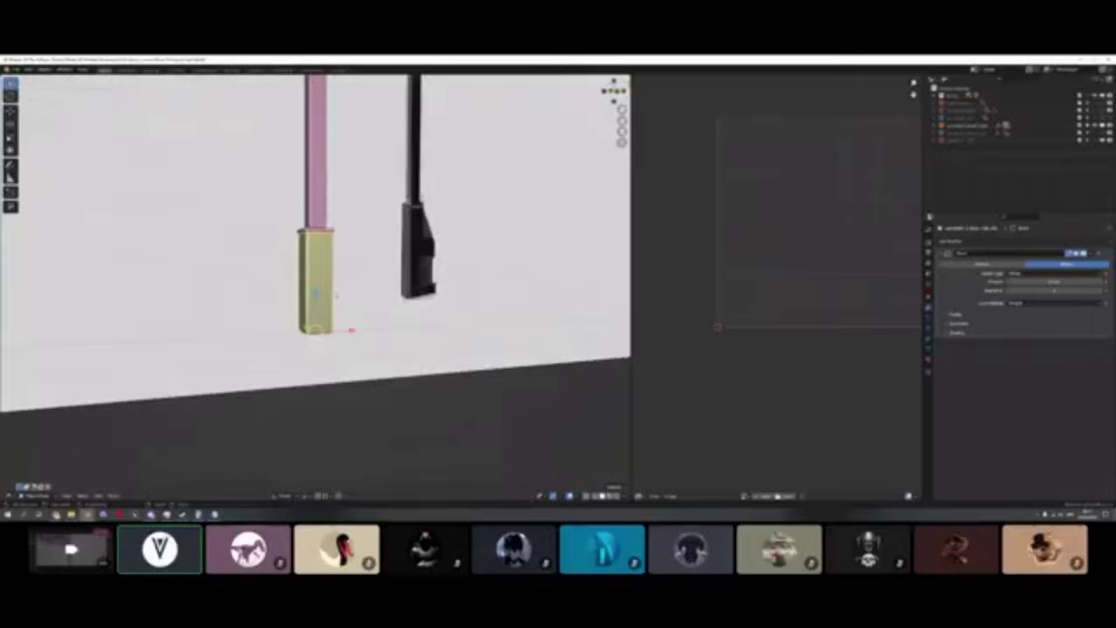
middle_drag(336, 298, 338, 337)
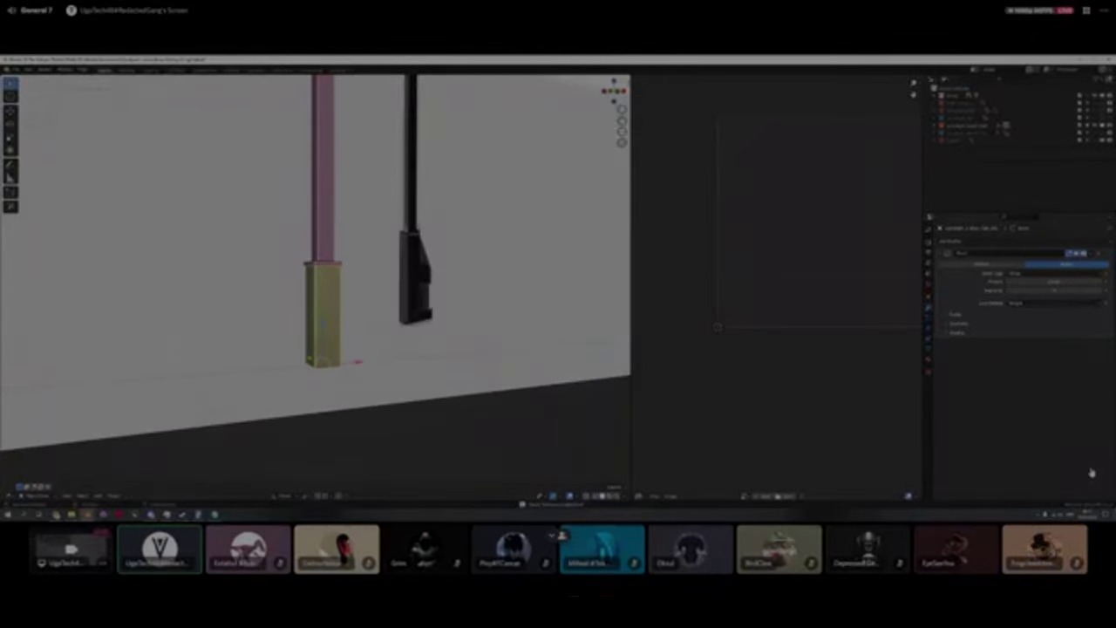
middle_drag(338, 337, 347, 350)
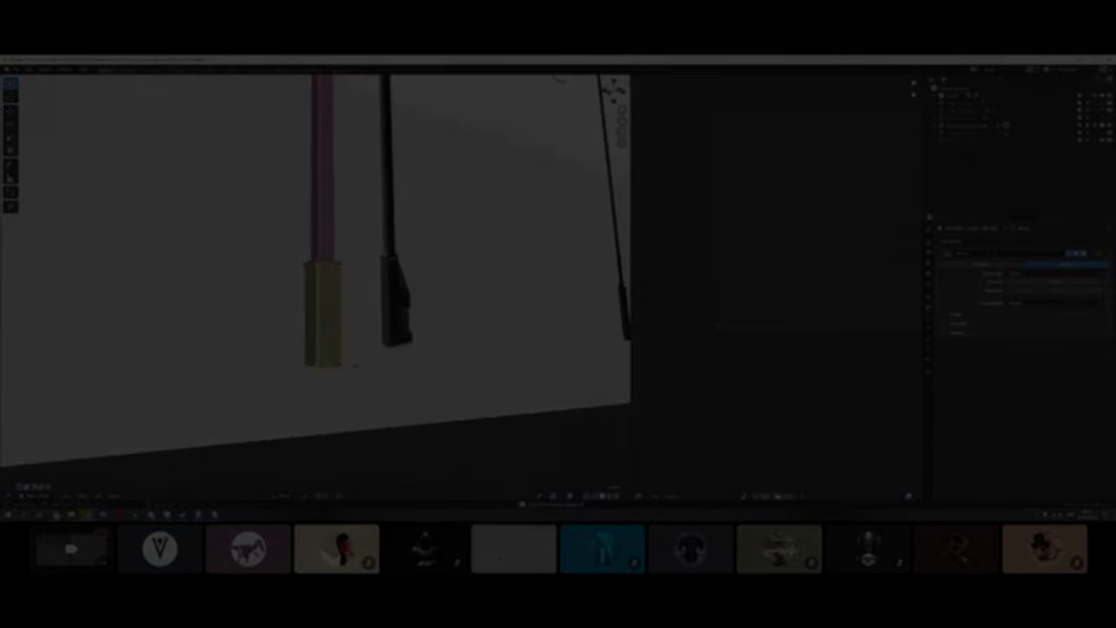